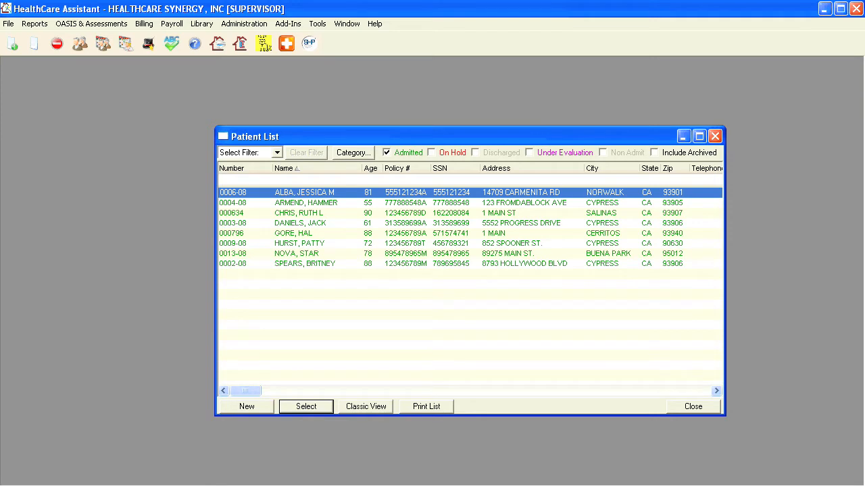
Show on-hold and under-evaluation patients in the list and hide admitted ones
left_click(431, 153)
left_click(529, 153)
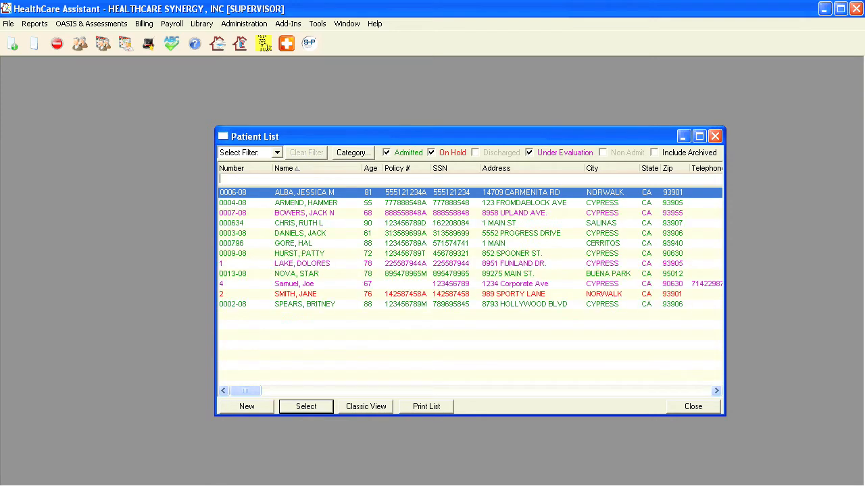
left_click(387, 153)
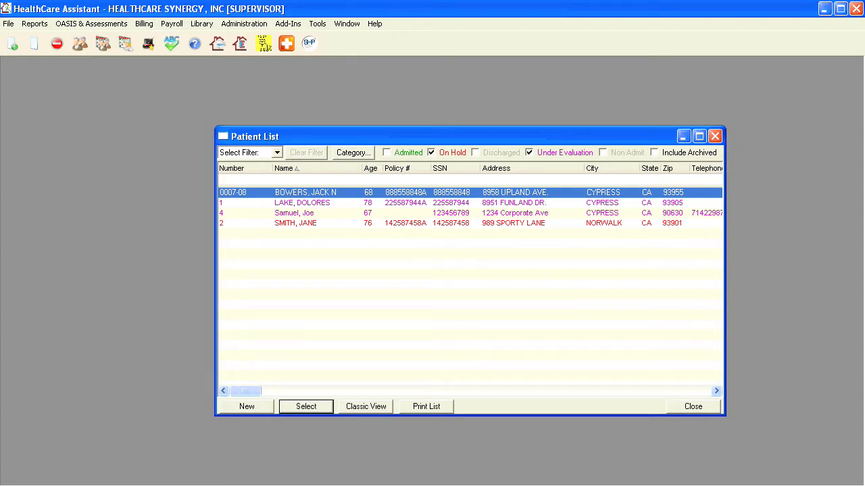
In the Category filter, expand Acuity Level, Allergies, Decubitus Ulcer, Diabetes and Zones, then confirm
left_click(353, 153)
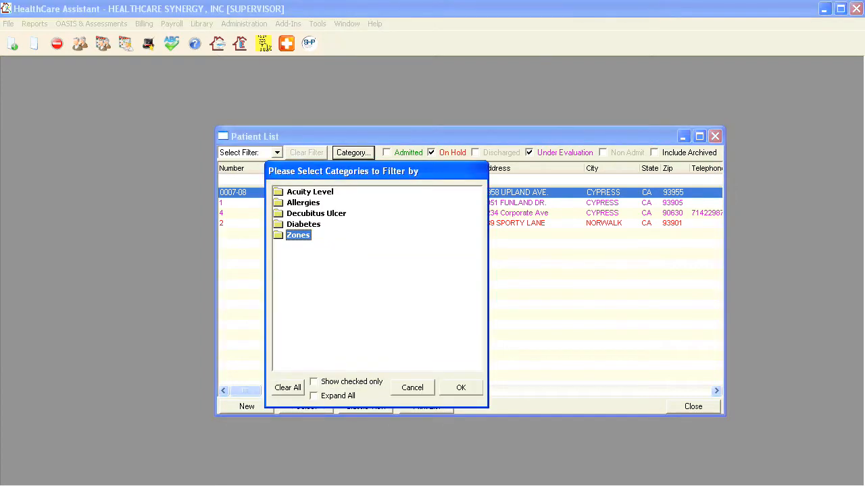
double_click(311, 192)
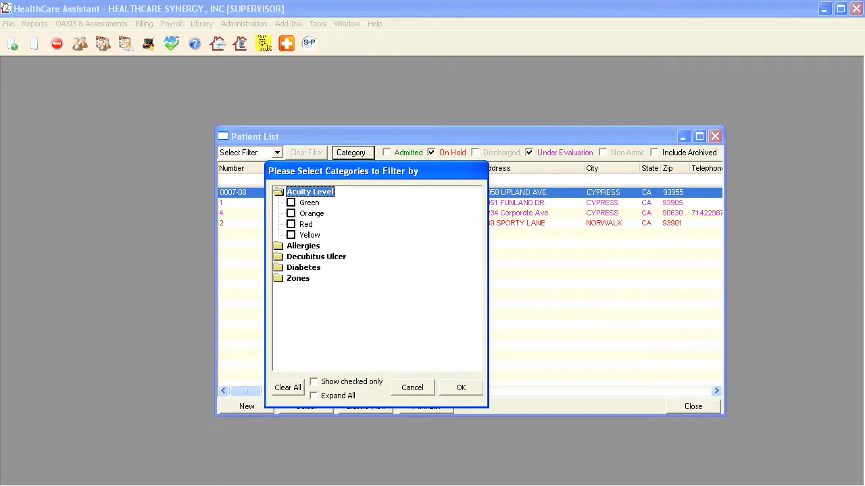
double_click(304, 246)
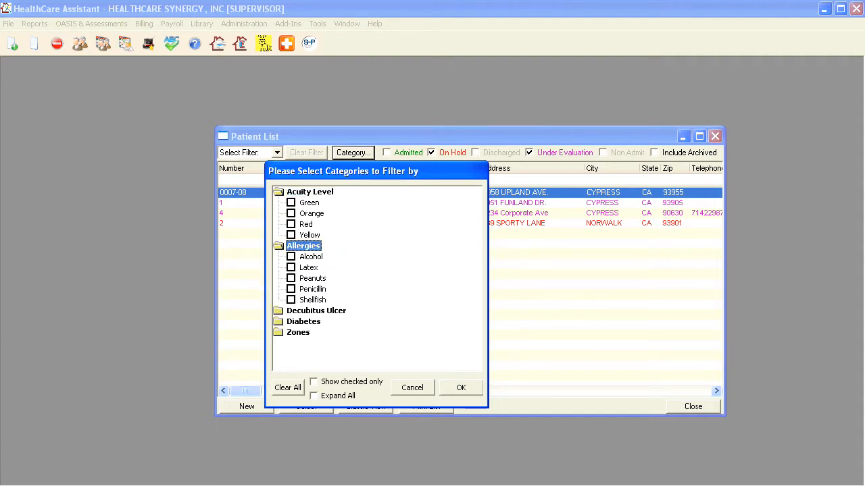
double_click(316, 311)
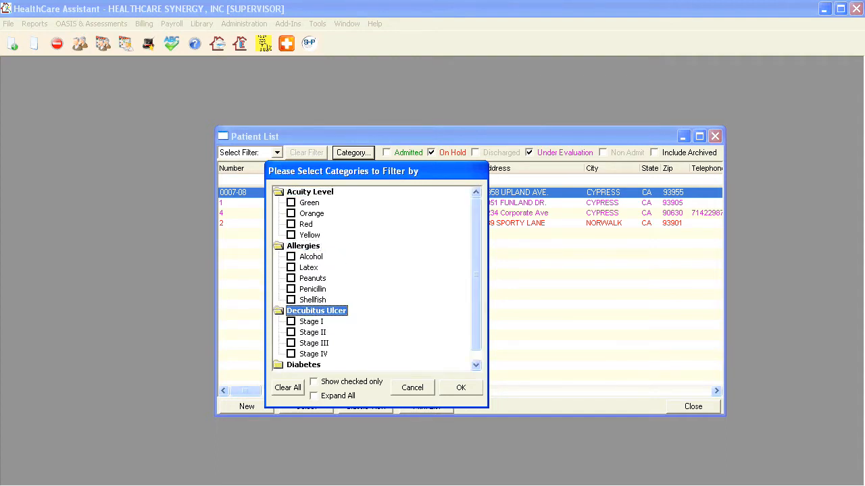
left_click(475, 365)
double_click(304, 354)
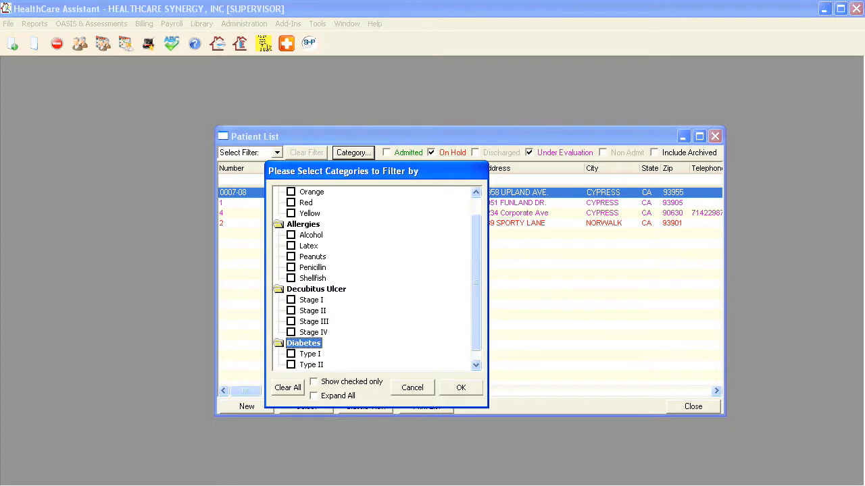
left_click(476, 365)
double_click(298, 365)
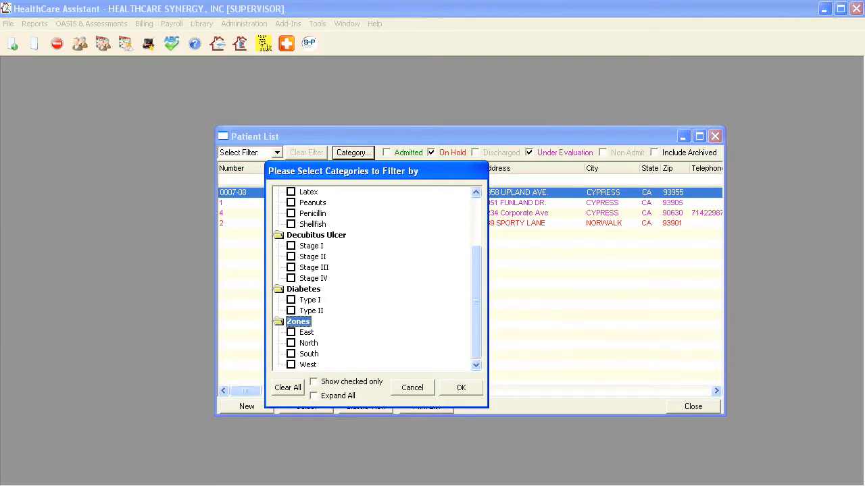
scroll(372, 278, "up", 3)
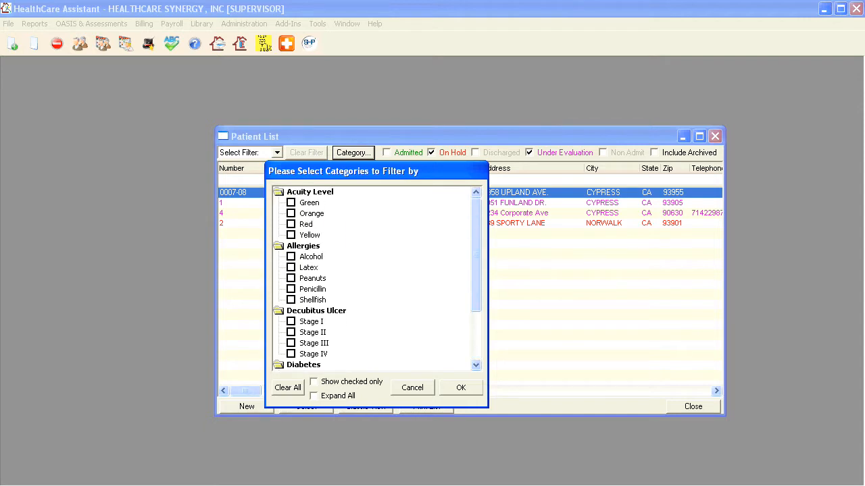
left_click(461, 388)
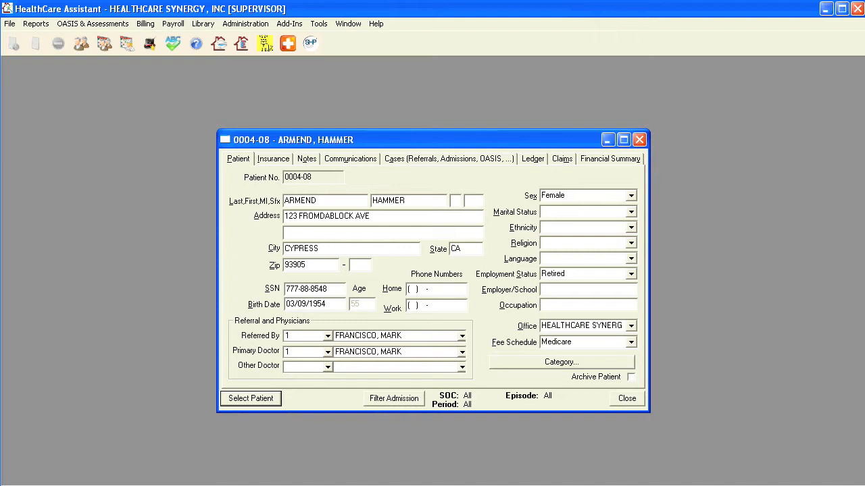
Step through the patient's Insurance, Notes, Communications, Cases, Ledger and Claims tabs
left_click(273, 159)
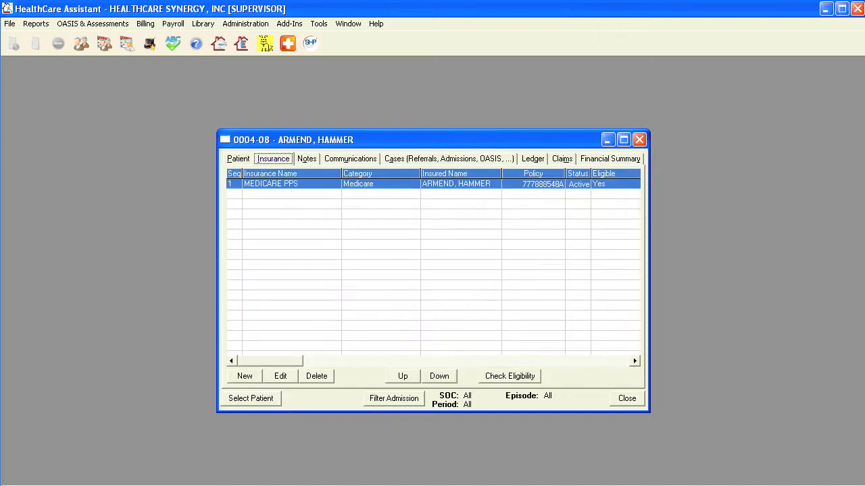
left_click(307, 159)
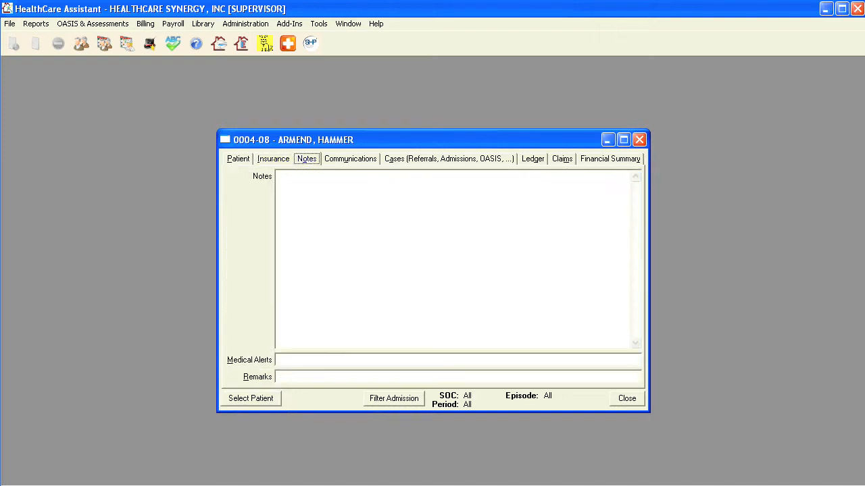
left_click(350, 159)
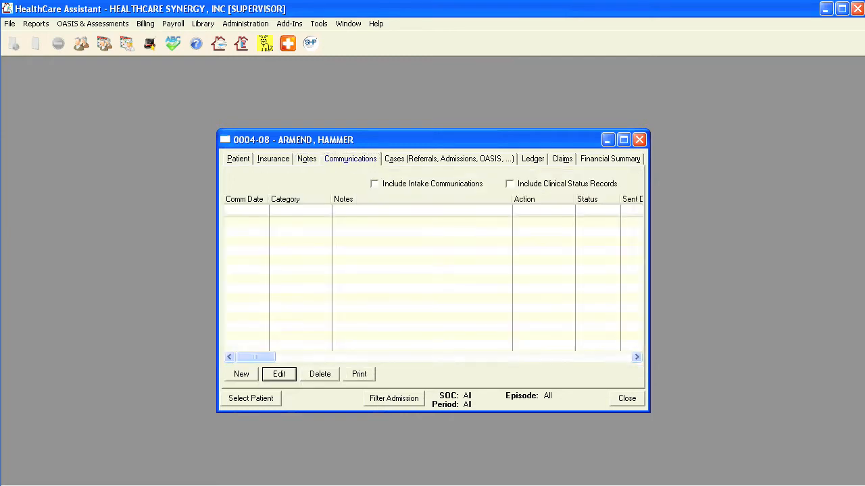
left_click(449, 159)
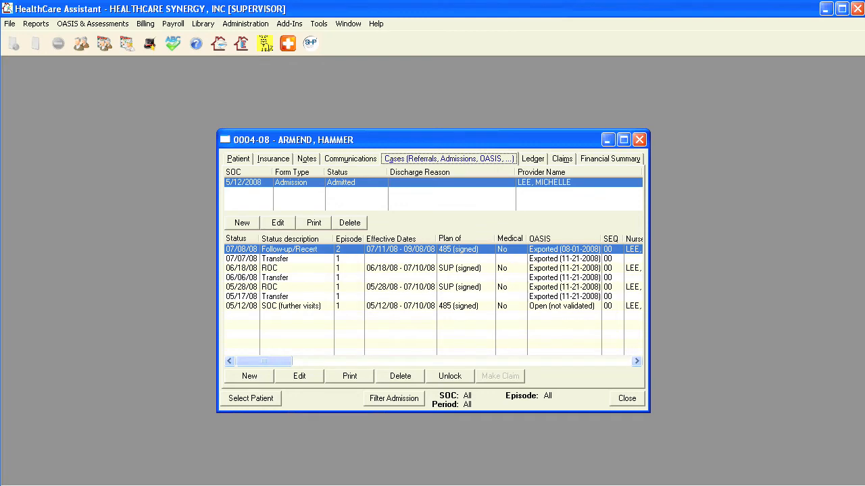
left_click(533, 158)
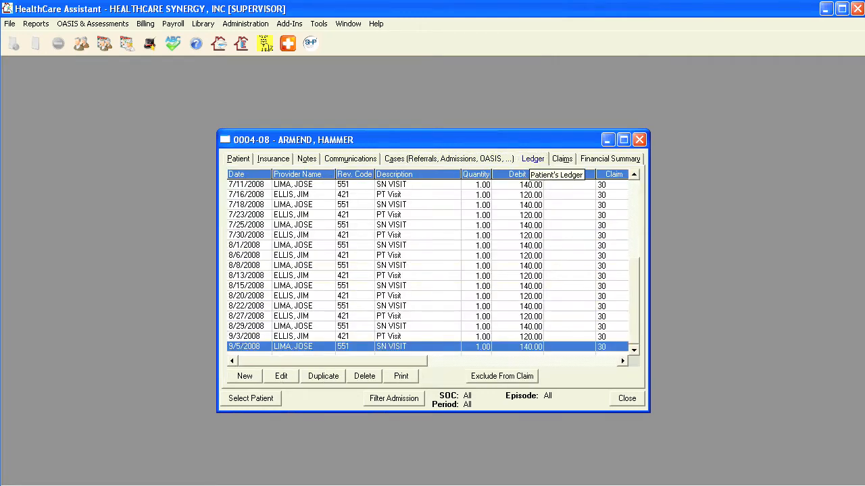
left_click(562, 159)
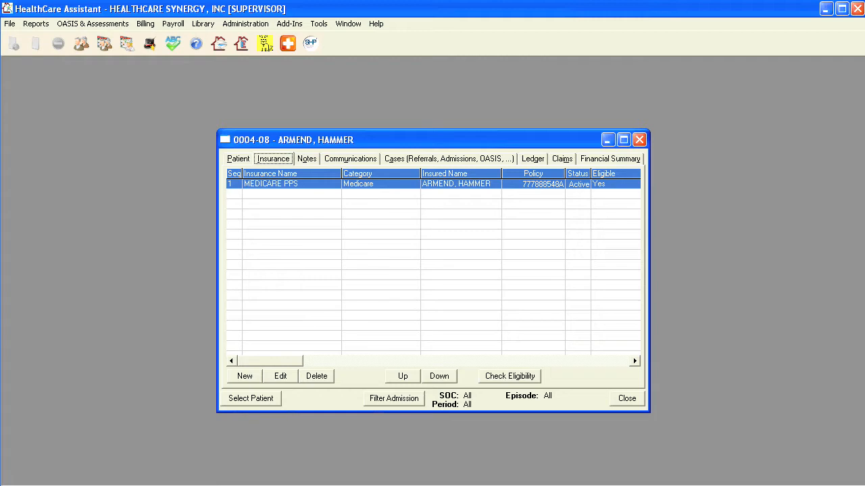
Edit the MEDICARE PPS insurance entry and review its Plan and Coverage Details tabs
left_click(510, 377)
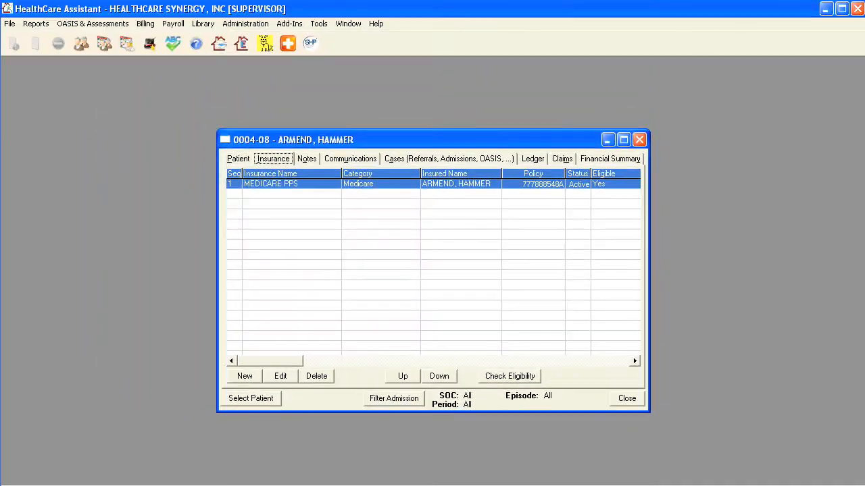
left_click(67, 297)
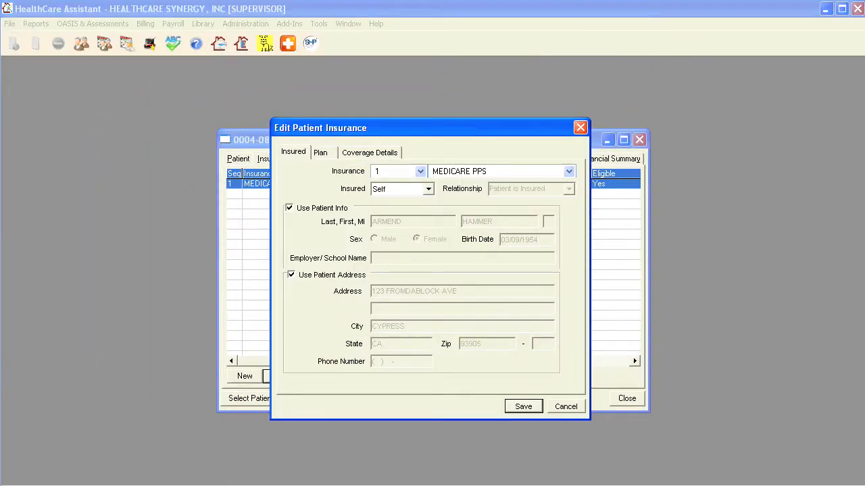
left_click(321, 152)
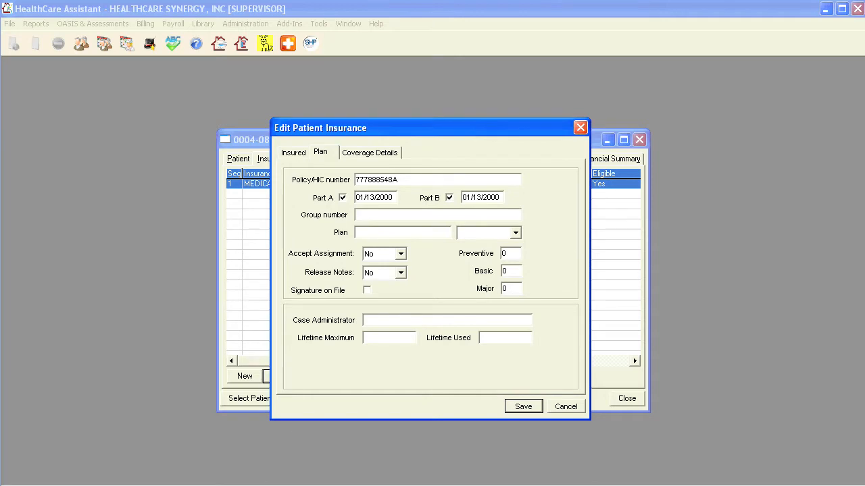
left_click(369, 153)
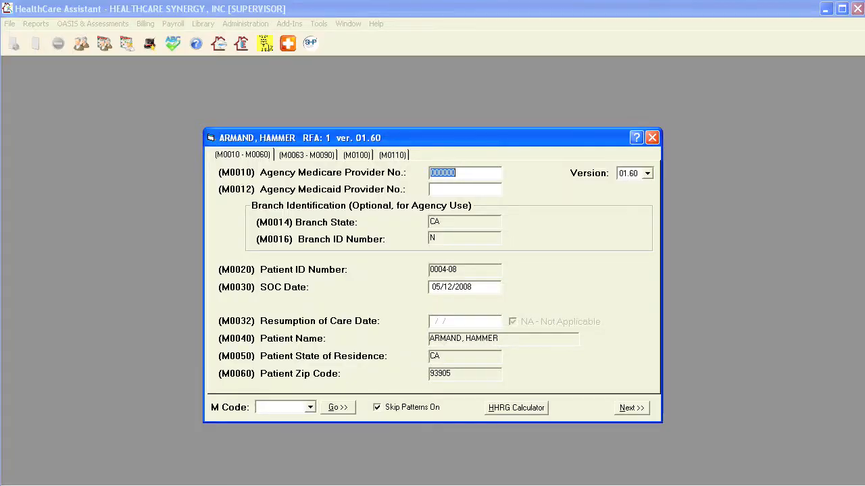
Go to the M0063 - M0090 questions, open the HHRG calculator and view its Point Summary
left_click(306, 156)
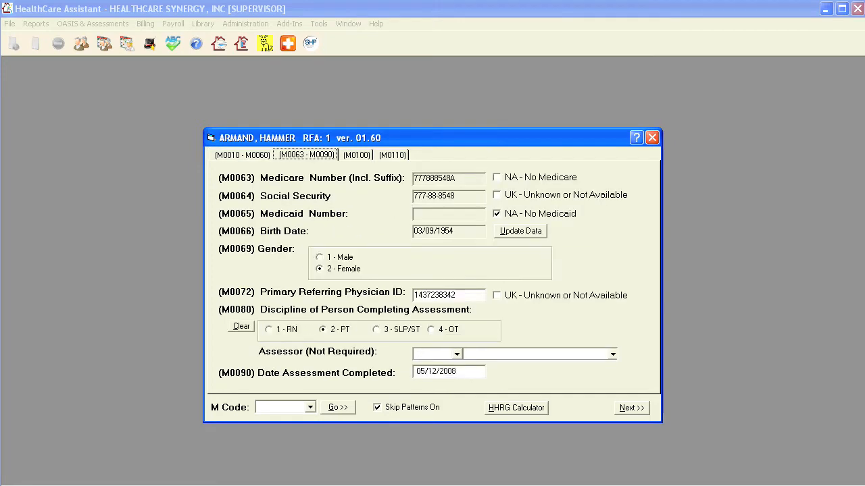
left_click(516, 408)
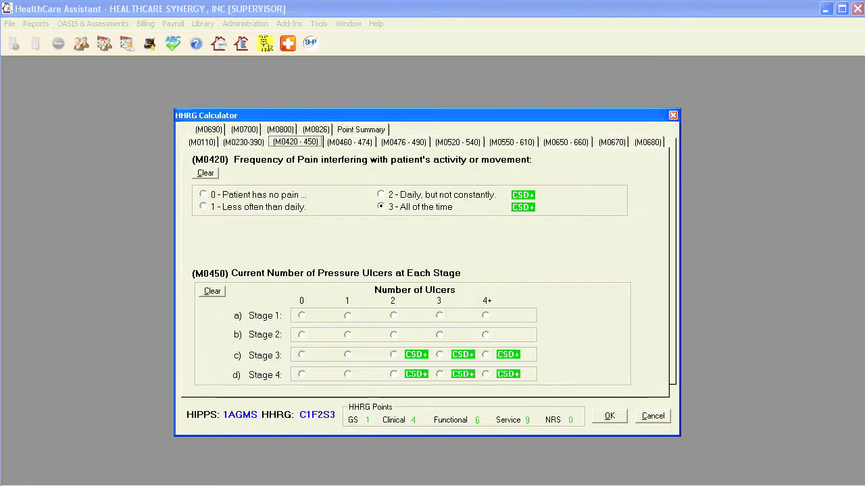
left_click(349, 142)
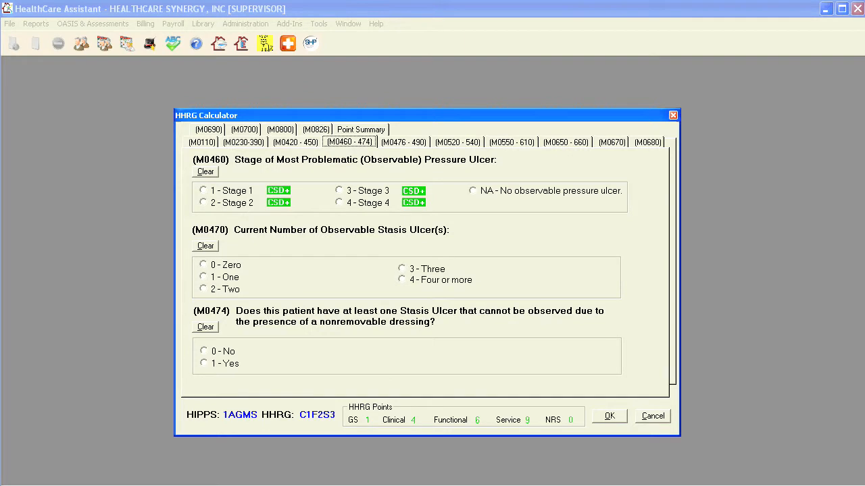
left_click(360, 130)
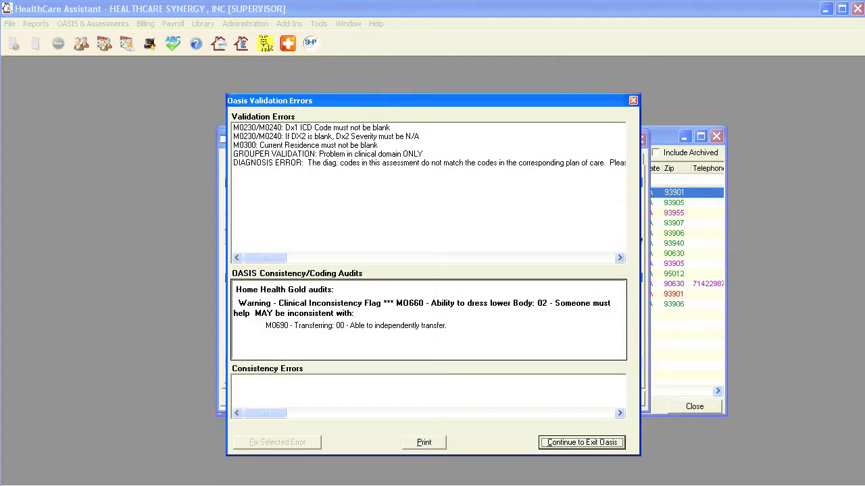
left_click(619, 258)
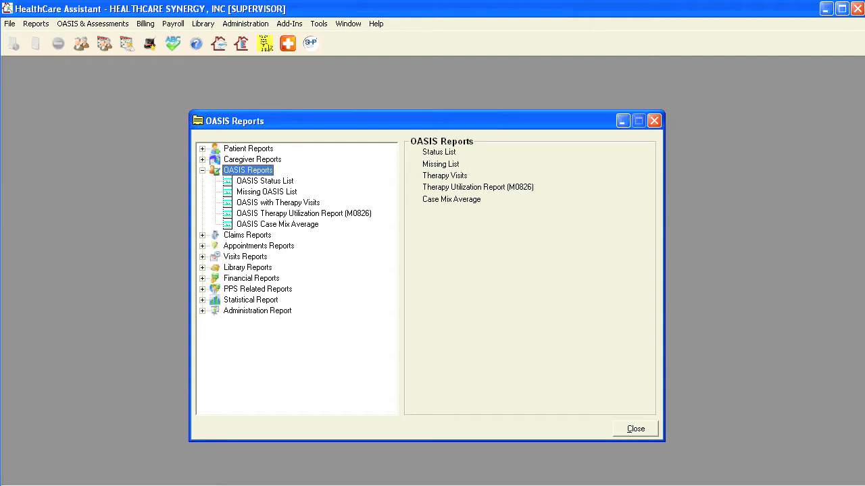
Run the OASIS report from the report tree and view its second page
left_click(265, 181)
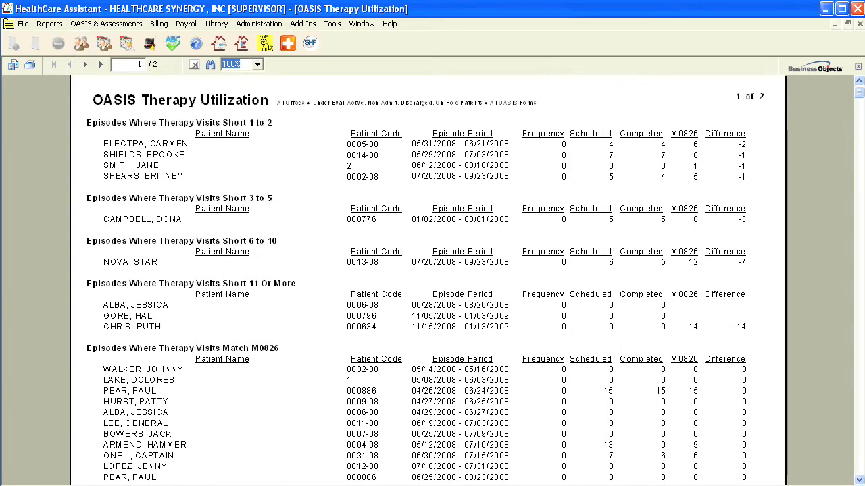
left_click(86, 65)
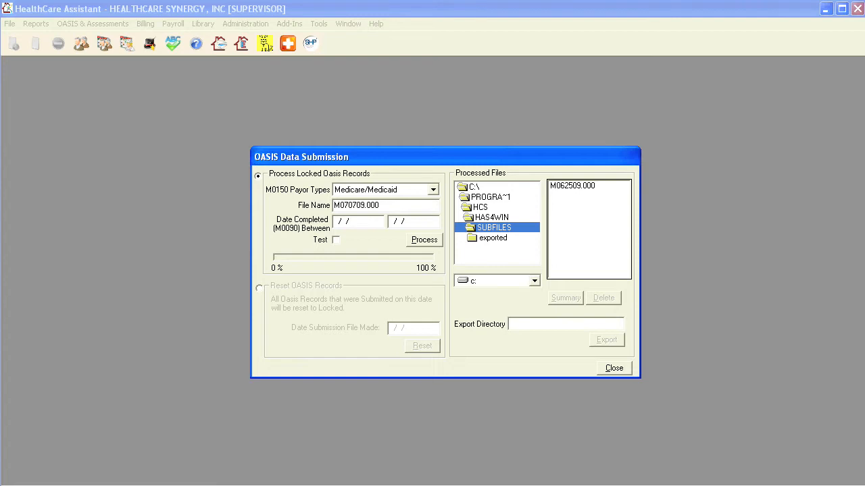
Process all three checked records from the Submission List and dismiss the export success message
left_click(424, 240)
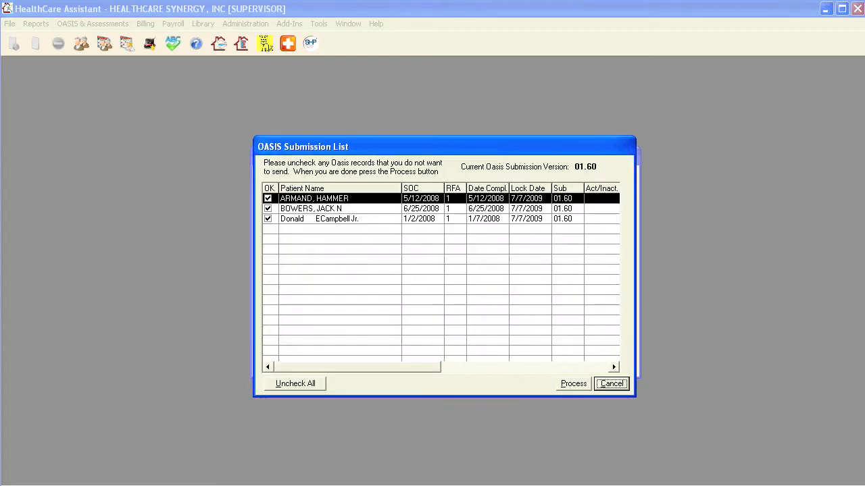
left_click(574, 383)
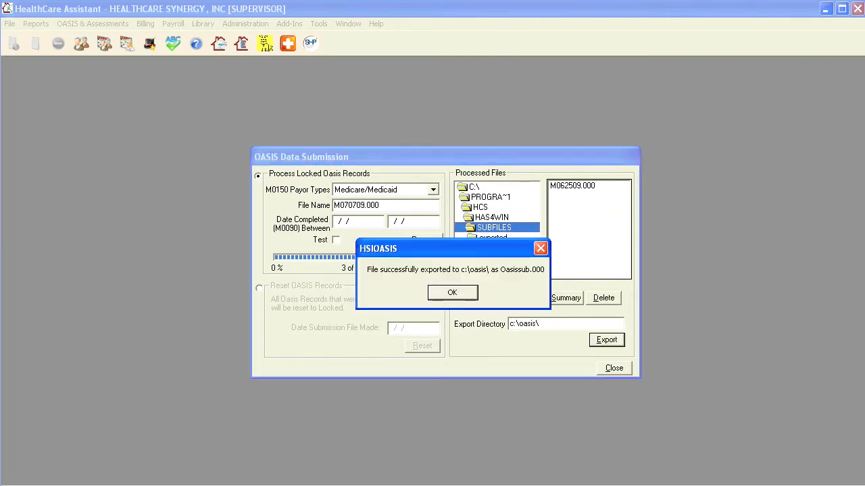
key("Return")
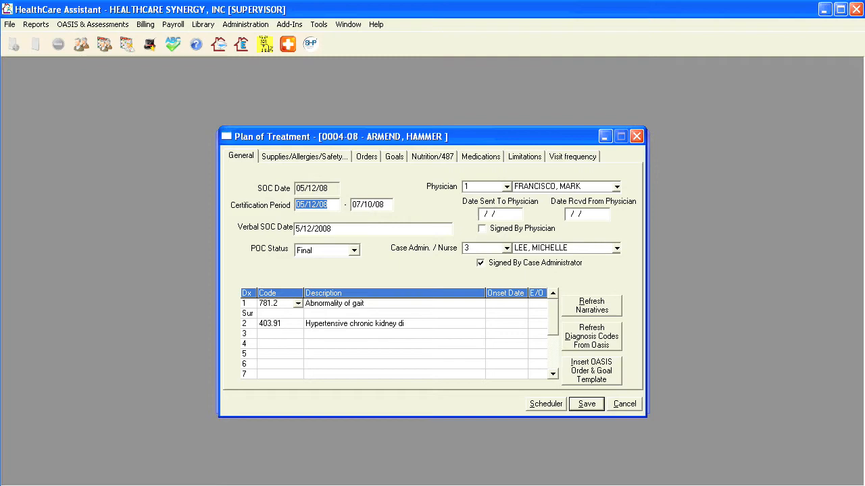
Review the plan of treatment's Orders, Goals and Nutrition/487 sections
left_click(366, 157)
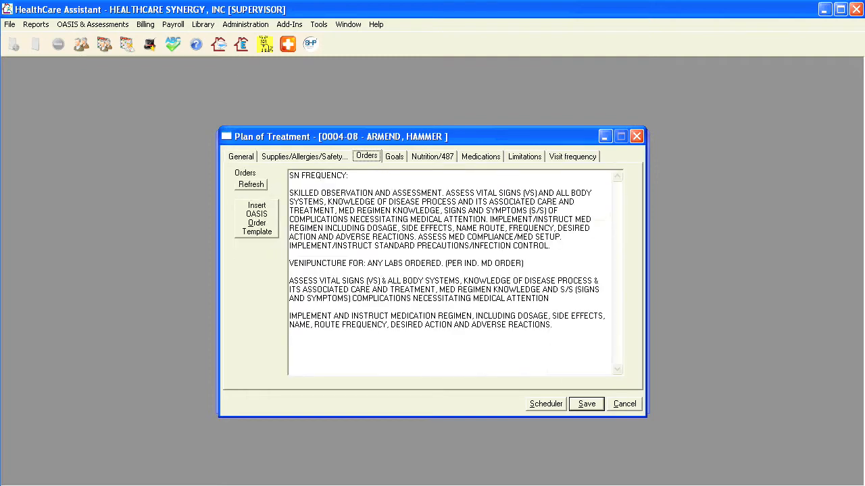
left_click(393, 157)
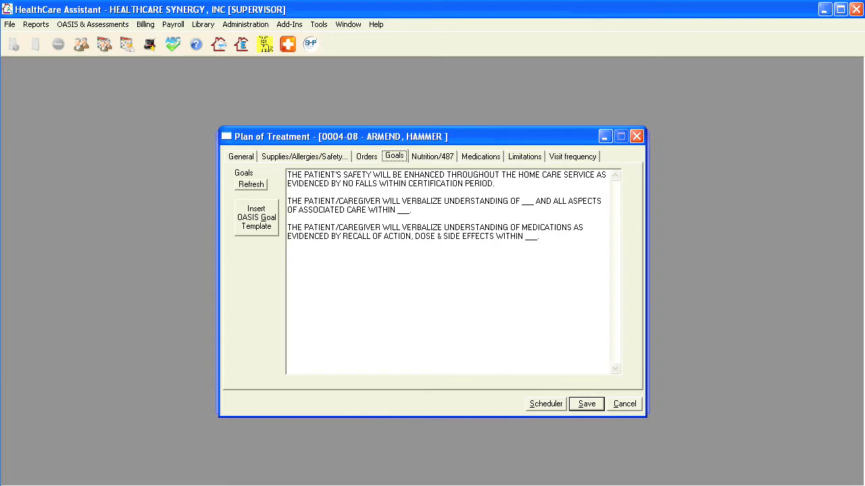
left_click(432, 157)
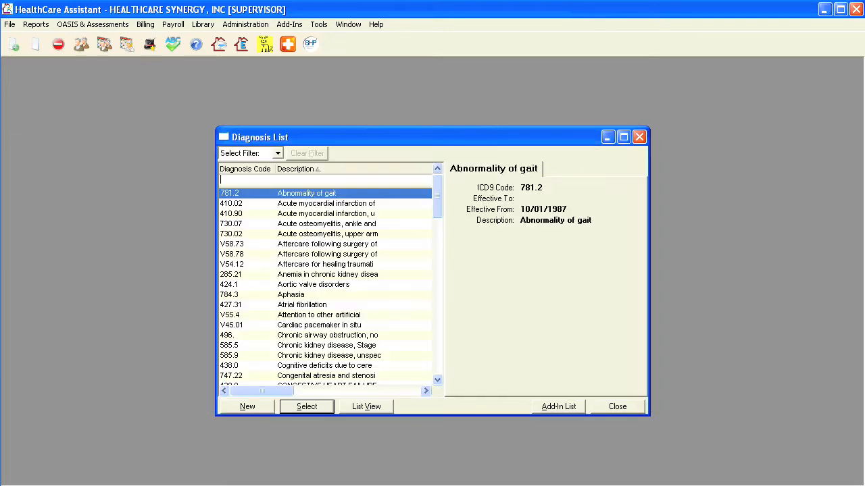
Open the Abnormality of gait diagnosis and review its orders, medications, goals, safety measures and supplies
double_click(307, 193)
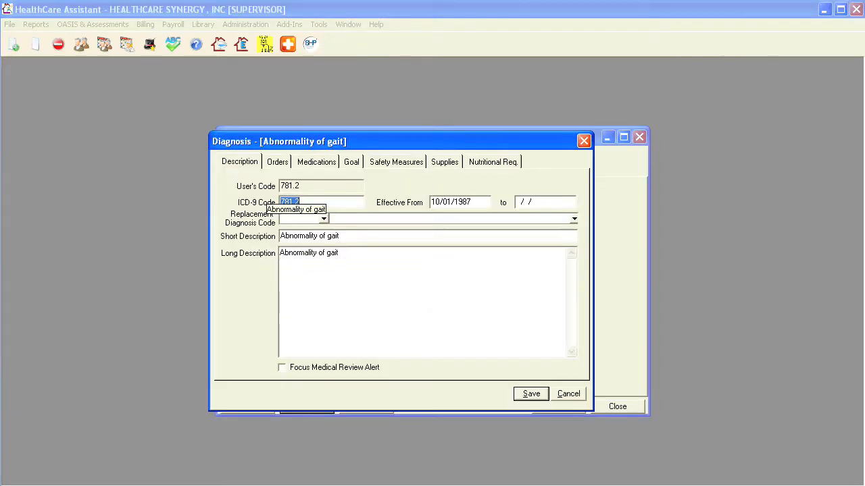
left_click(277, 162)
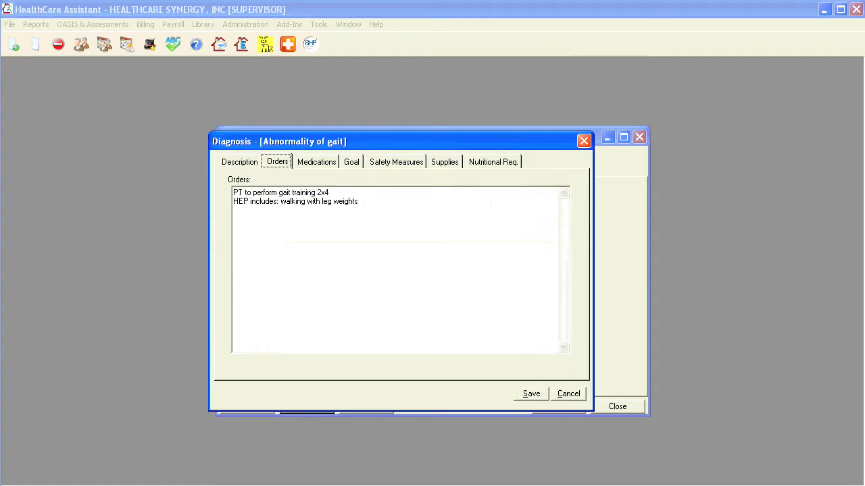
left_click(316, 162)
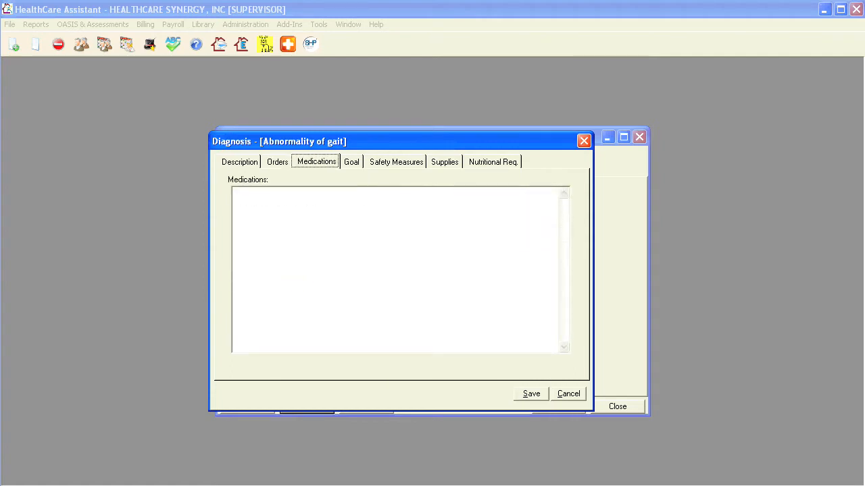
left_click(352, 162)
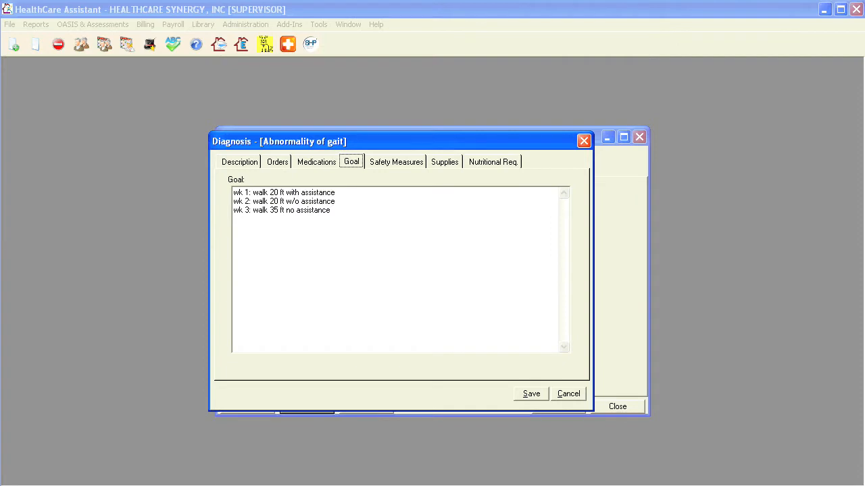
left_click(396, 162)
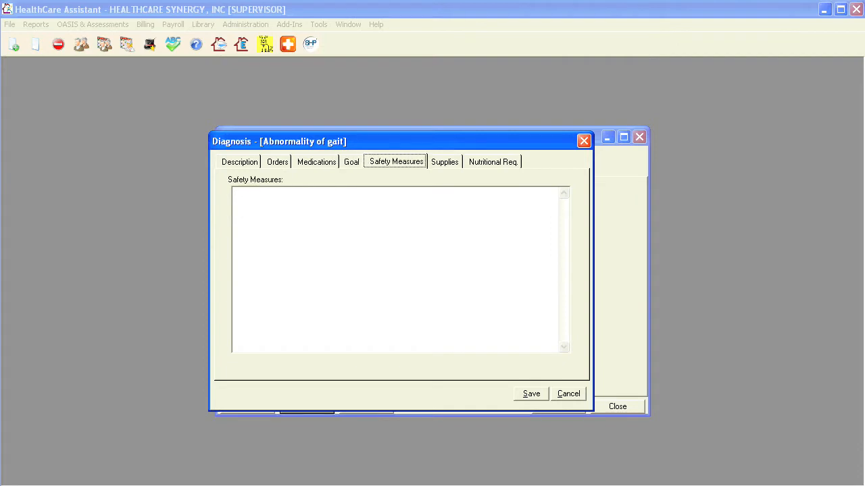
left_click(444, 163)
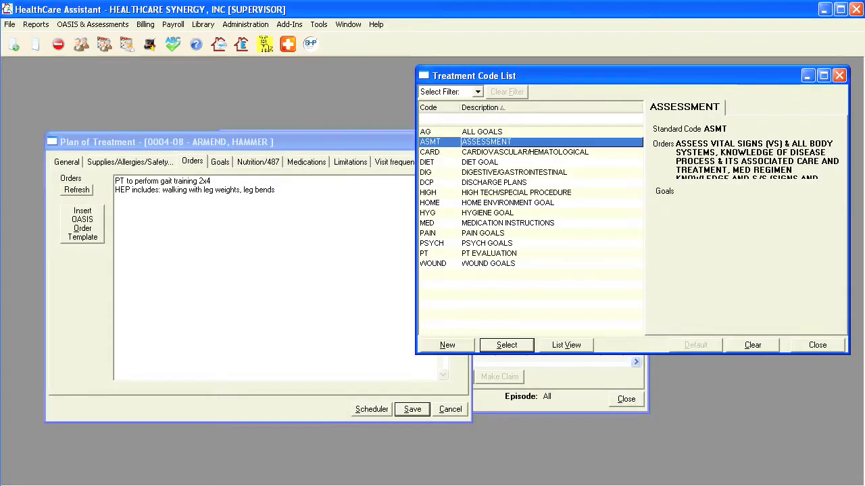
Insert the CARDIOVASCULAR/HEMATOLOGICAL treatment-code orders on a new line after the gait orders
left_click(378, 233)
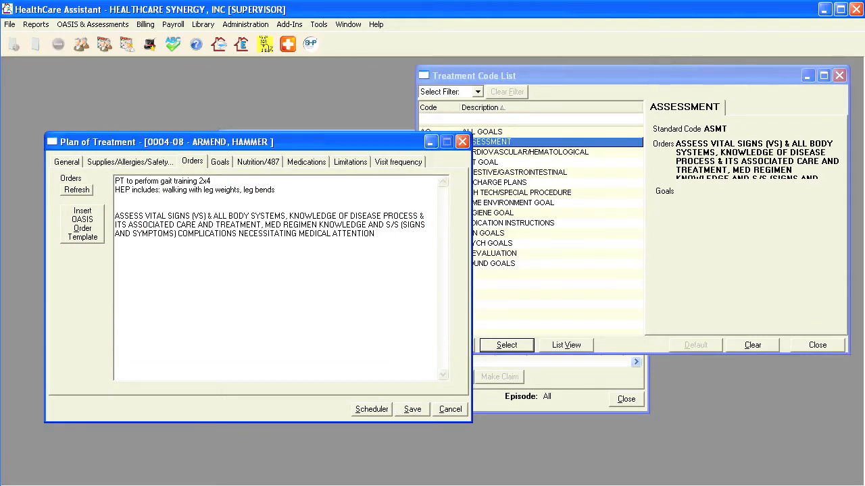
key("Return")
left_click(531, 152)
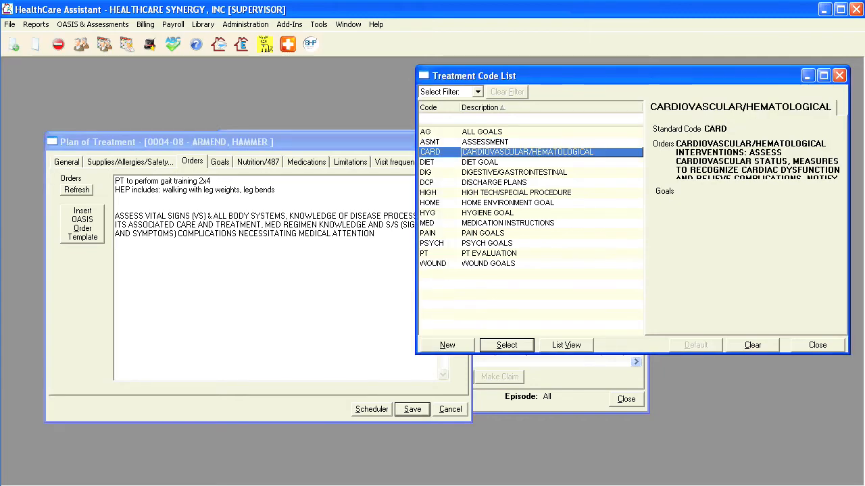
key("Return")
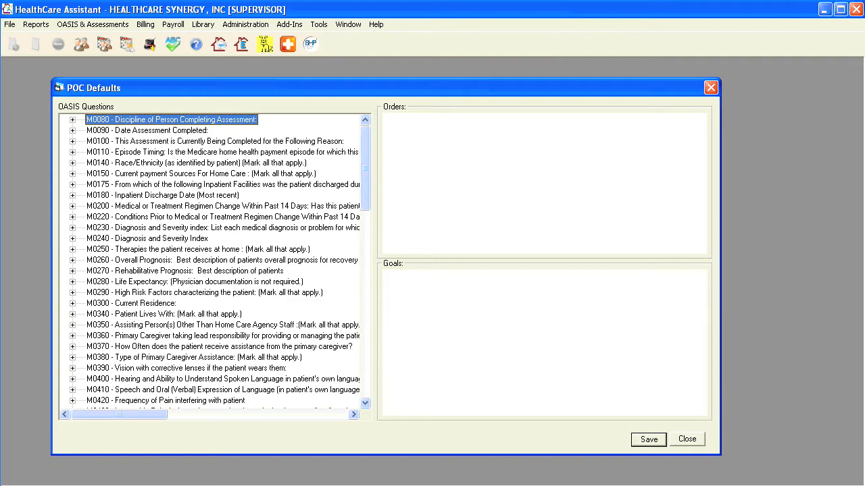
Expand question M0080 and select 01 - RN to show its default orders and goals
left_click(73, 119)
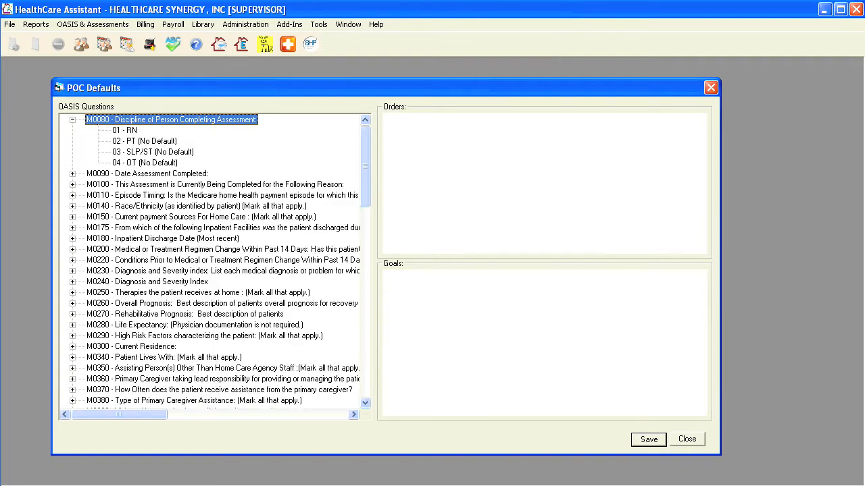
left_click(125, 131)
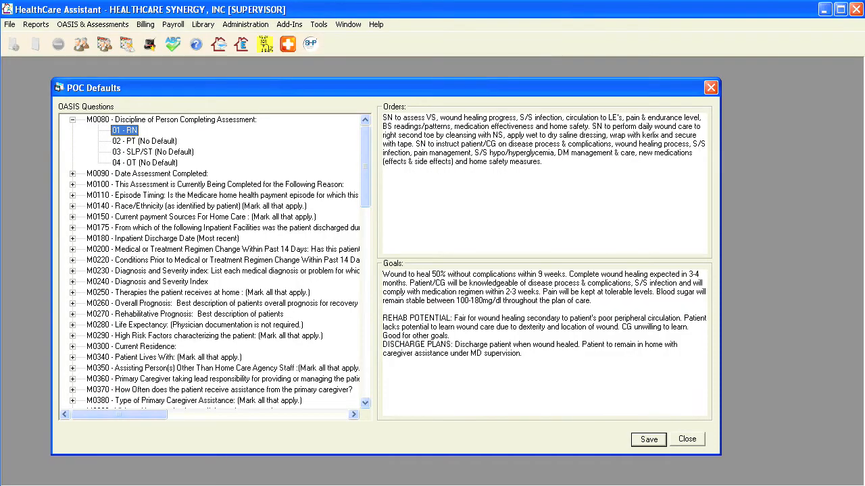
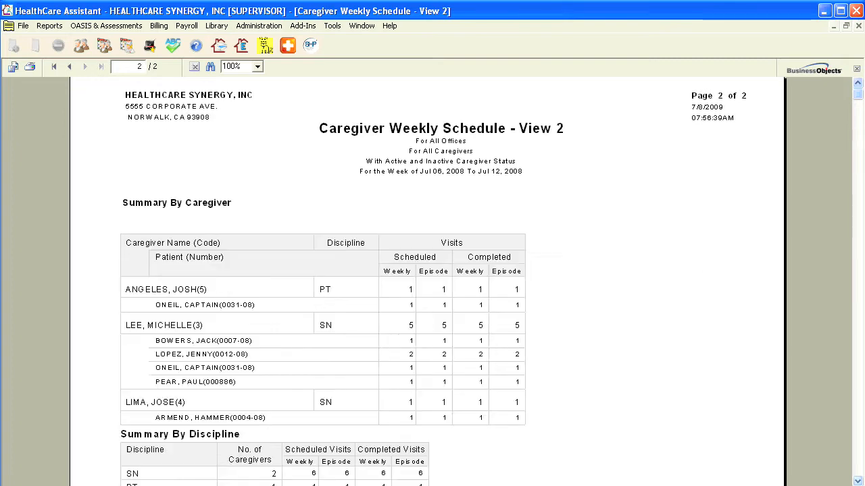
Scroll to page 2 of the schedule report preview
scroll(427, 282, "down", 1)
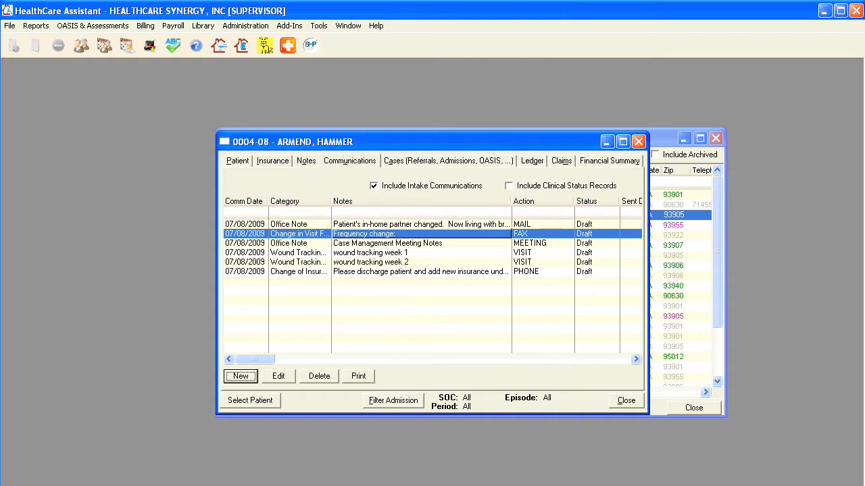
Add a new communication category named 'Wound Tracking' under Administration's Communication Defaults
left_click(246, 26)
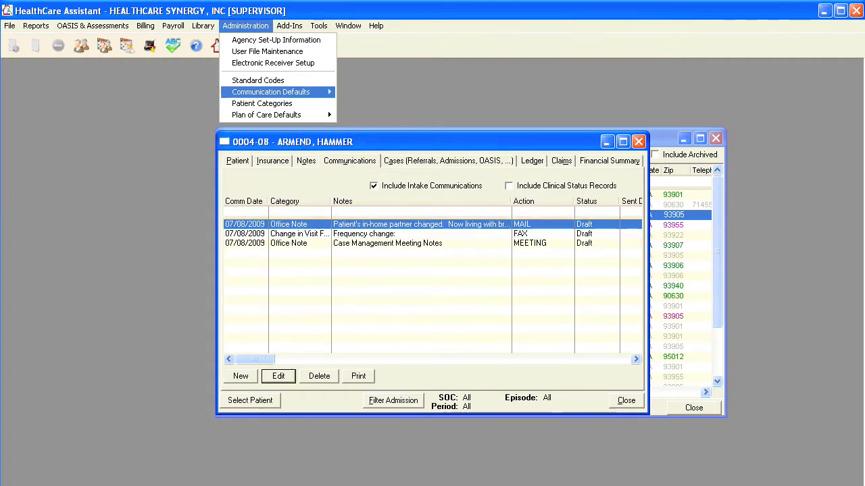
mouse_move(271, 92)
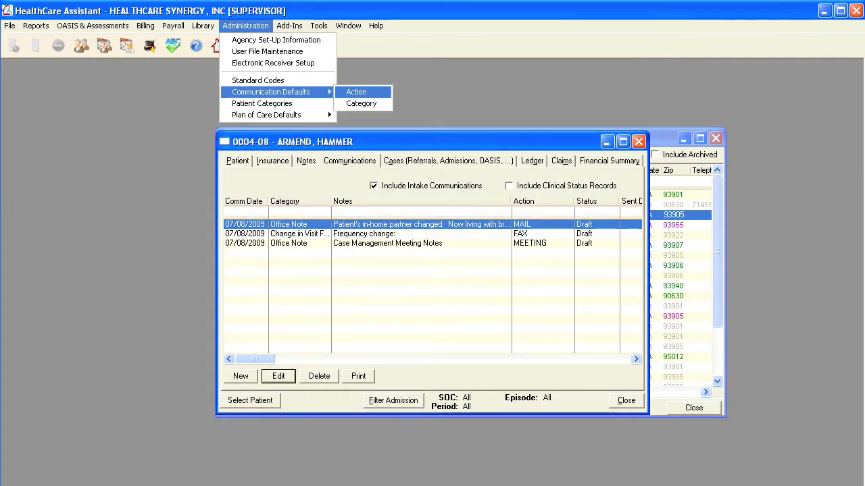
left_click(360, 103)
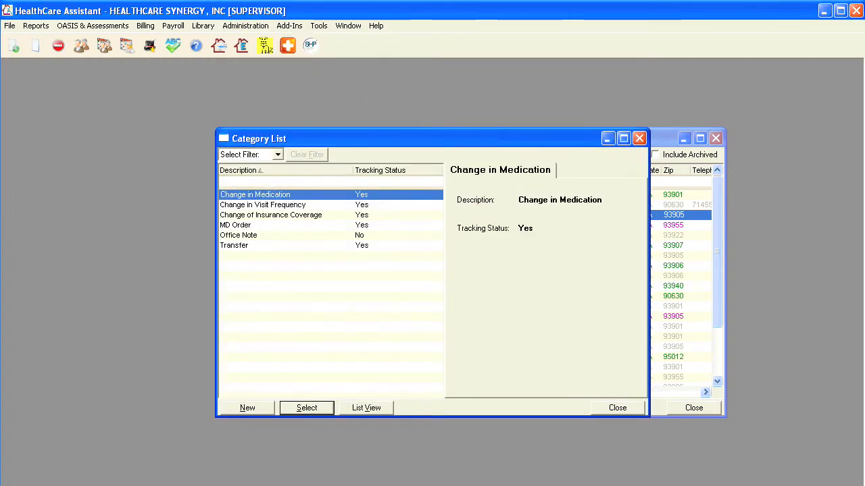
left_click(248, 408)
type("Wound Tracking")
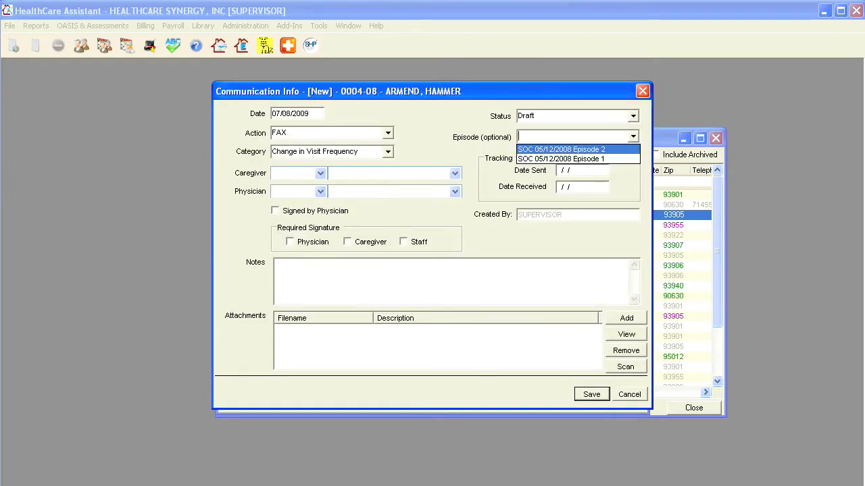
Assign the fax to SOC 05/12/2008 Episode 2 and caregiver 10, then scroll through its printout
key("Return")
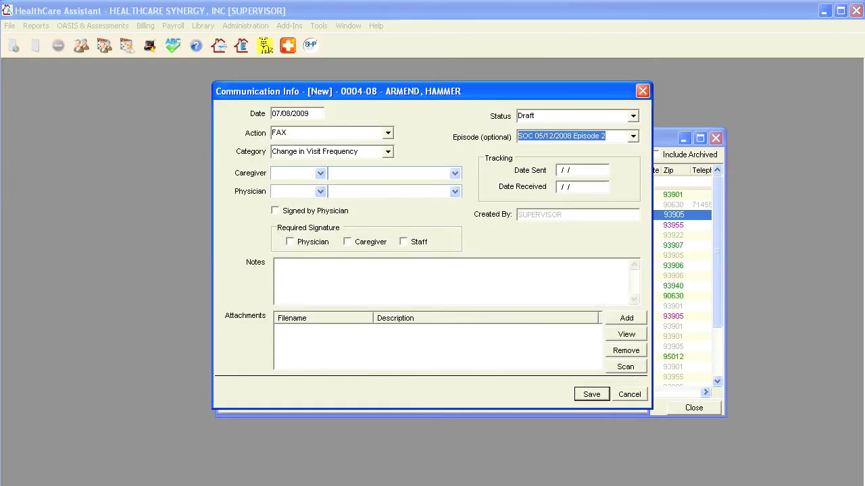
left_click(321, 174)
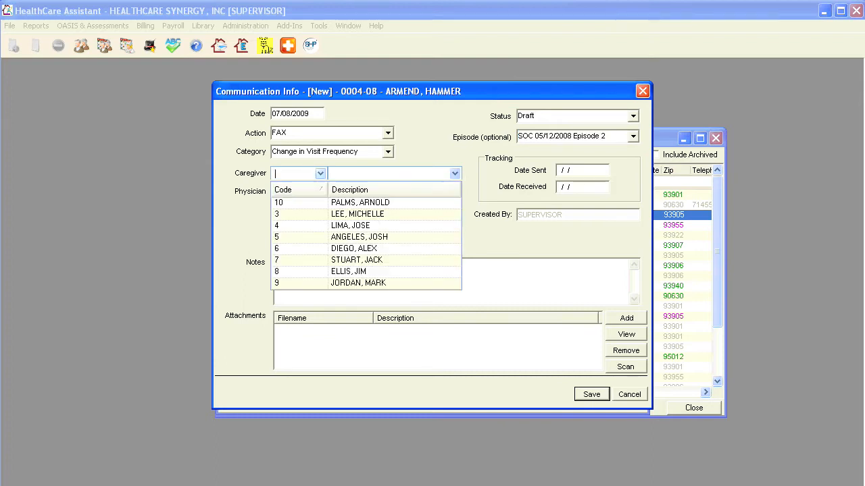
key("Return")
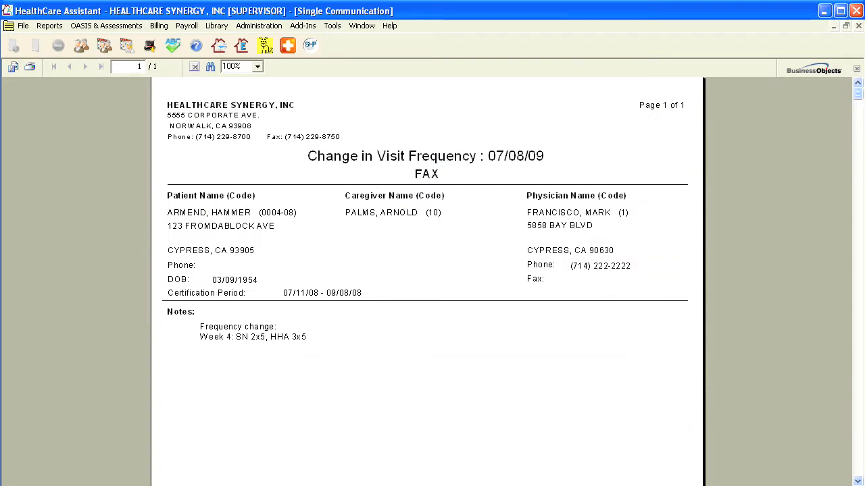
scroll(426, 280, "down", 5)
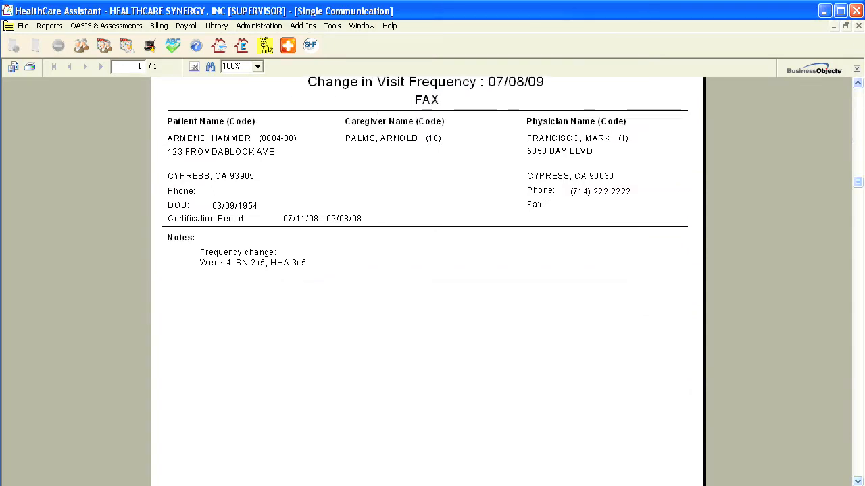
scroll(426, 281, "down", 5)
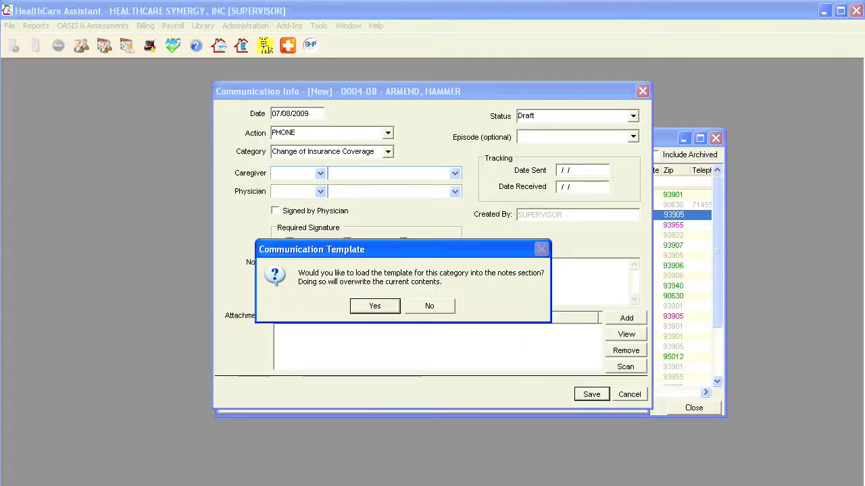
Load the Change of Insurance Coverage notes template, review the notes, and start adding an attachment
key("Return")
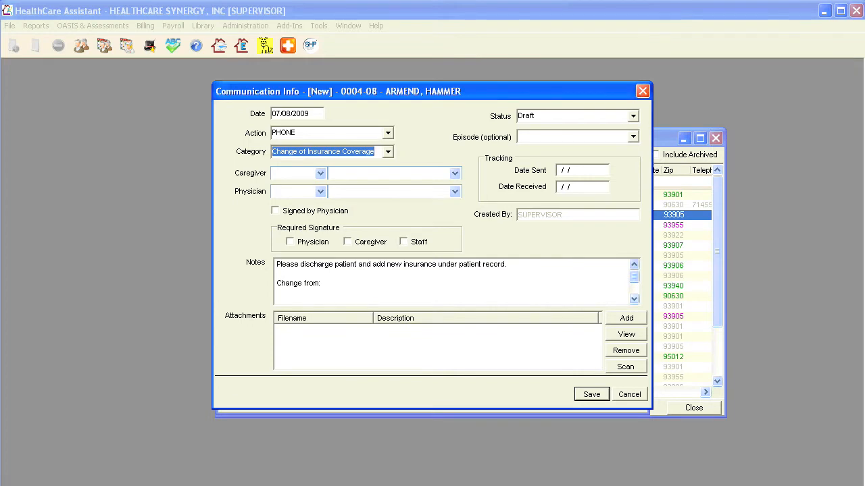
left_click(634, 299)
left_click(634, 299)
left_click(634, 300)
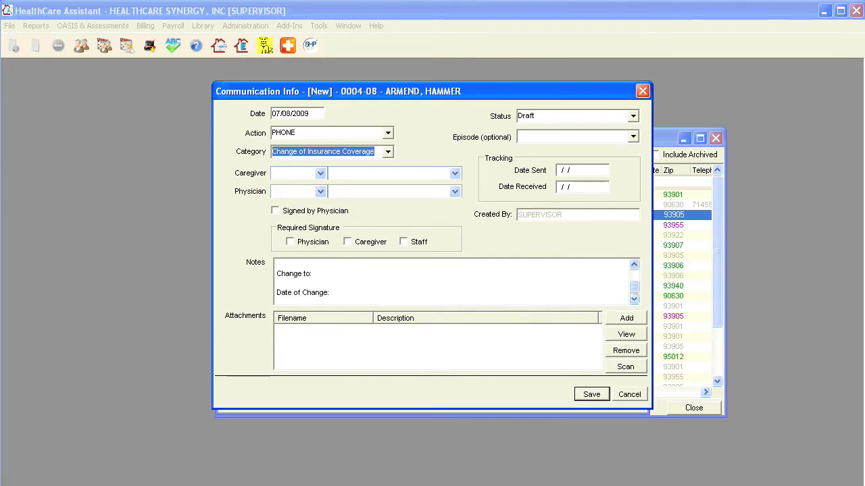
left_click(634, 264)
left_click(634, 264)
left_click(633, 264)
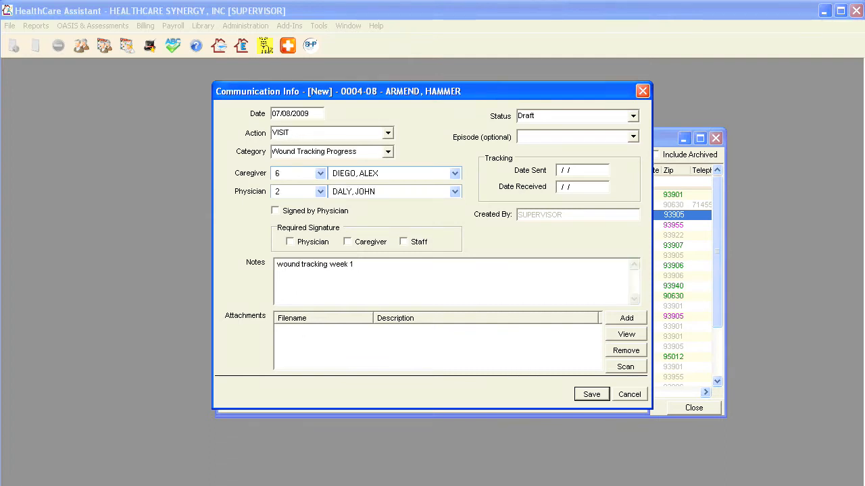
left_click(627, 317)
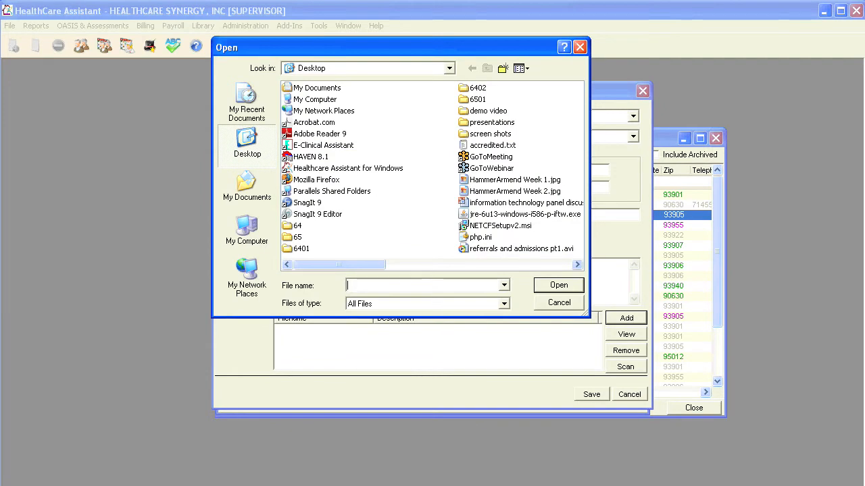
Attach the Week 1 wound image with the description 'week 1'
left_click(515, 179)
key("Return")
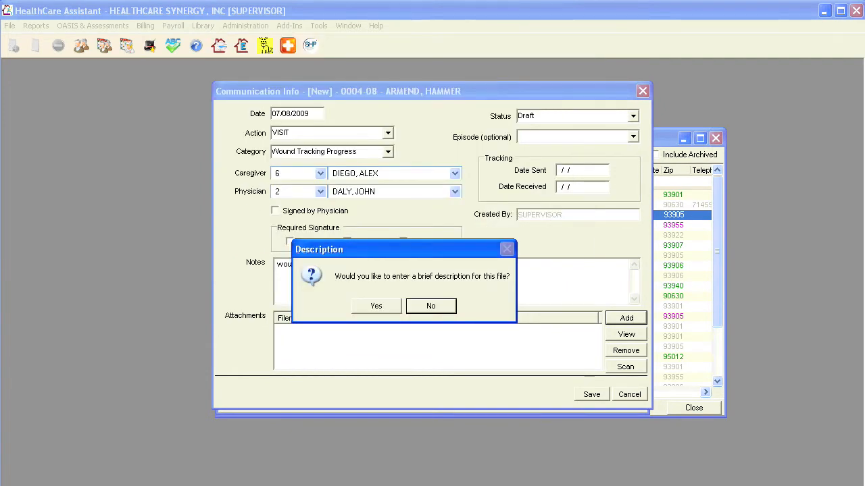
key("Return")
type("week 1")
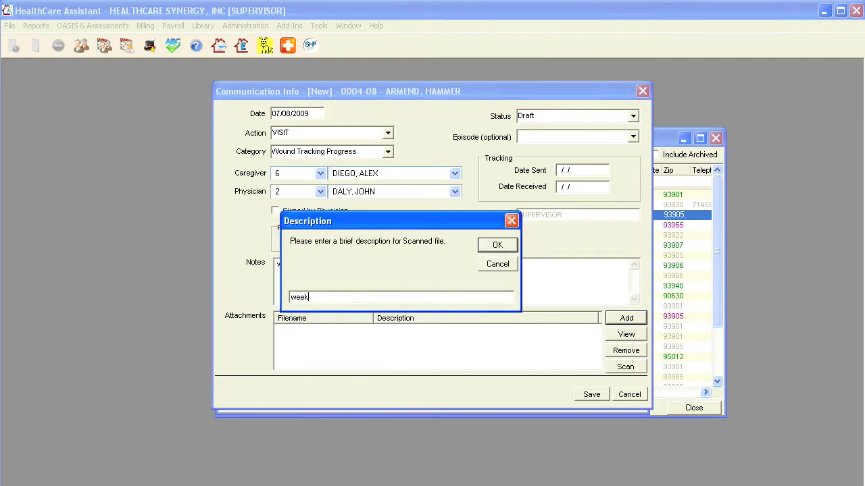
key("Return")
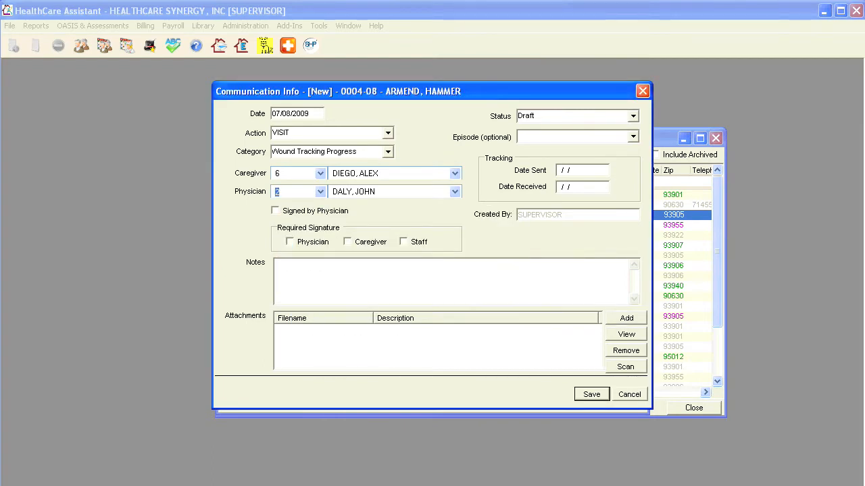
Write the note 'wound tracking week 2' and attach the Week 2 wound image with a description
left_click(278, 264)
type("wound tracking week 2")
left_click(626, 319)
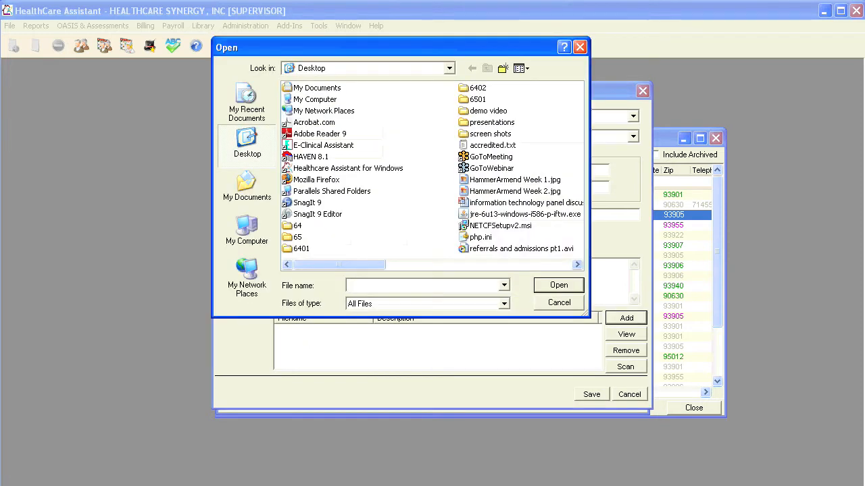
left_click(515, 192)
left_click(558, 285)
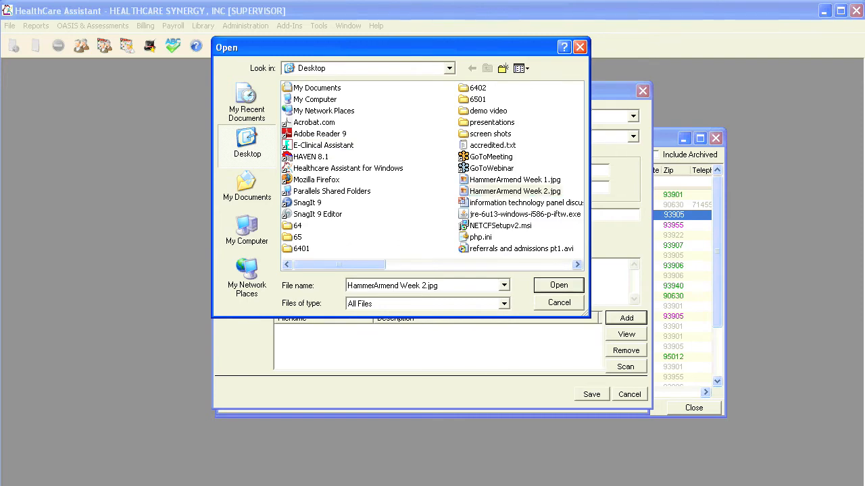
key("Return")
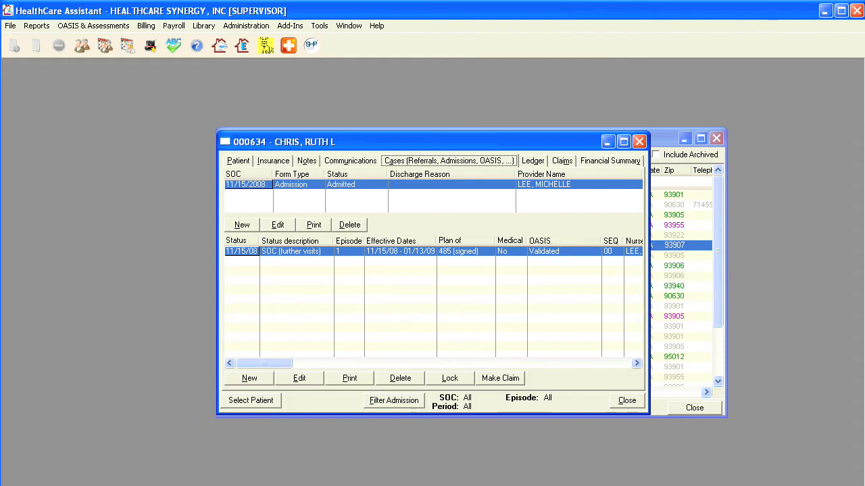
Lock the validated OASIS, save the 01/13/09 discharge with reason Death, and view the claims
left_click(450, 378)
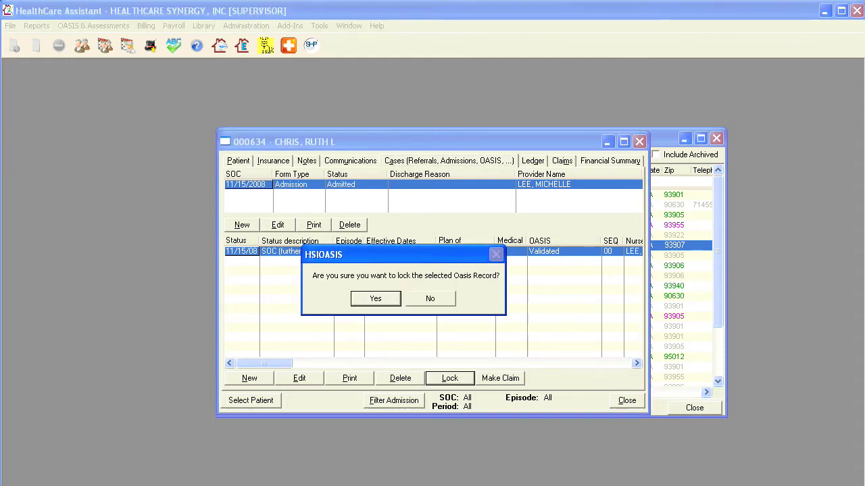
key("Return")
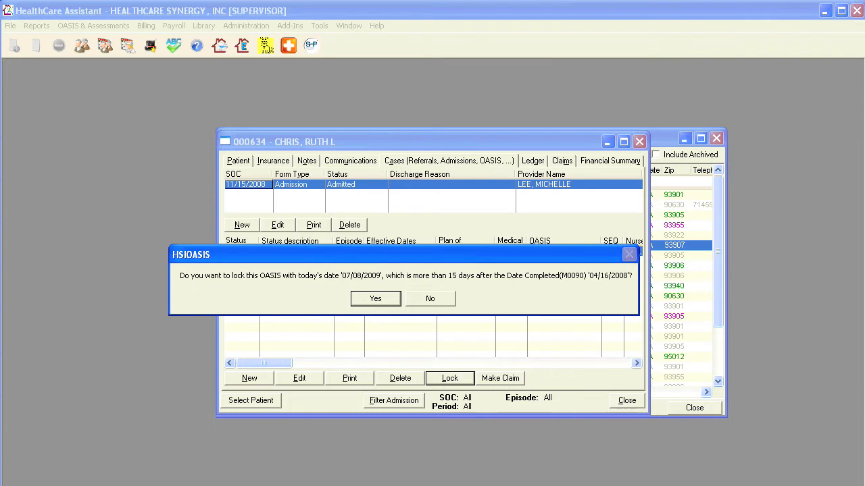
key("Return")
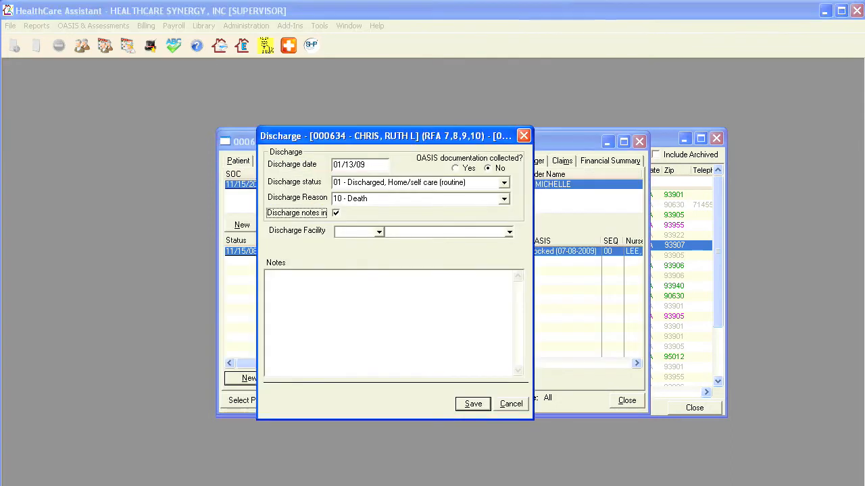
left_click(472, 404)
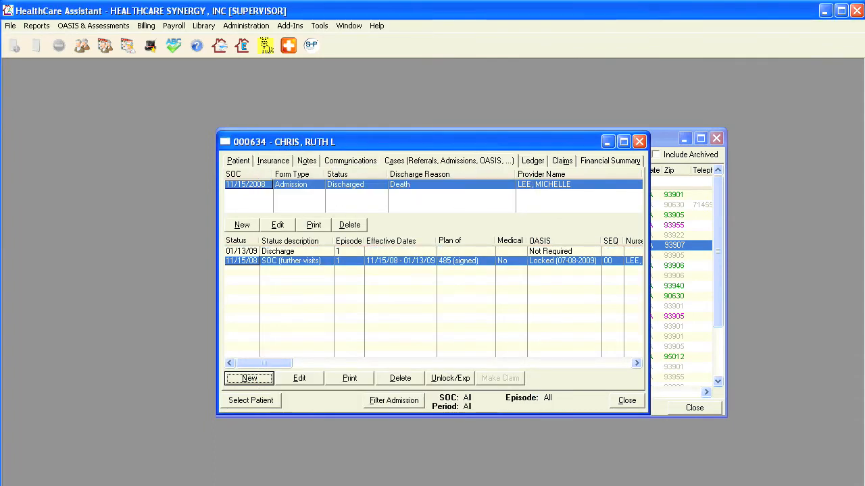
left_click(562, 161)
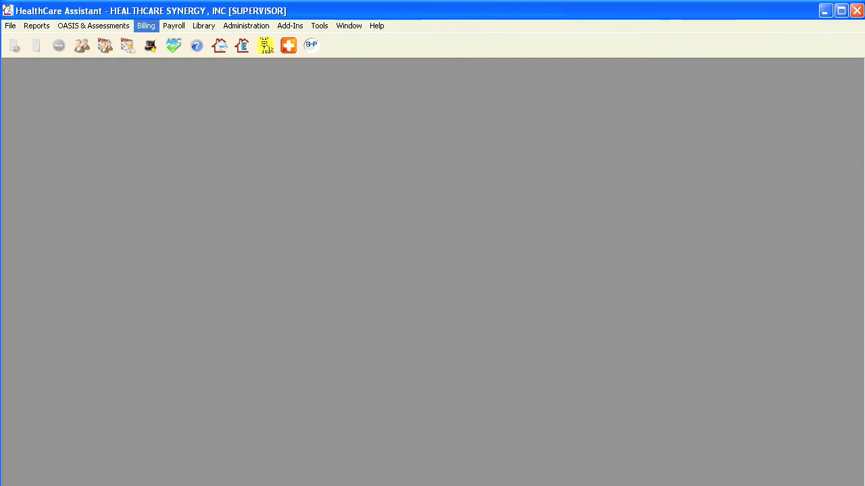
Open Make Claims/Invoices from the Billing menu, nudge its window up, then launch Electronic Billing
key("alt+b")
key("Down")
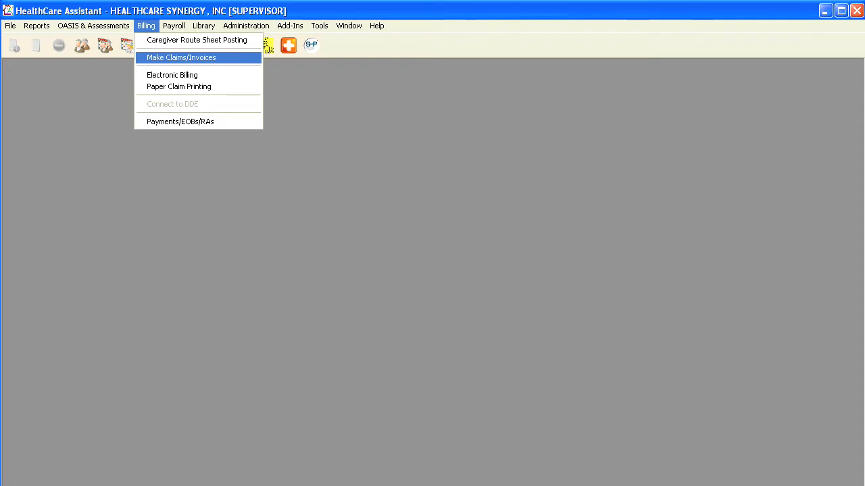
key("Return")
left_click_drag(464, 166, 462, 145)
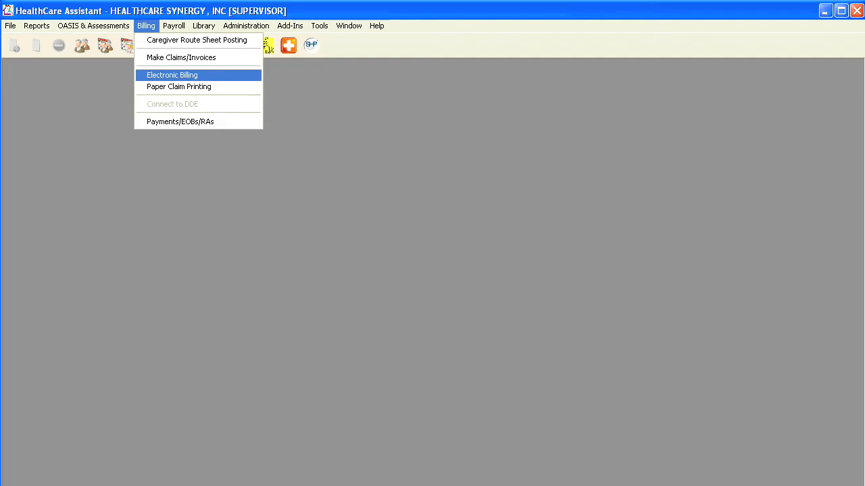
key("Return")
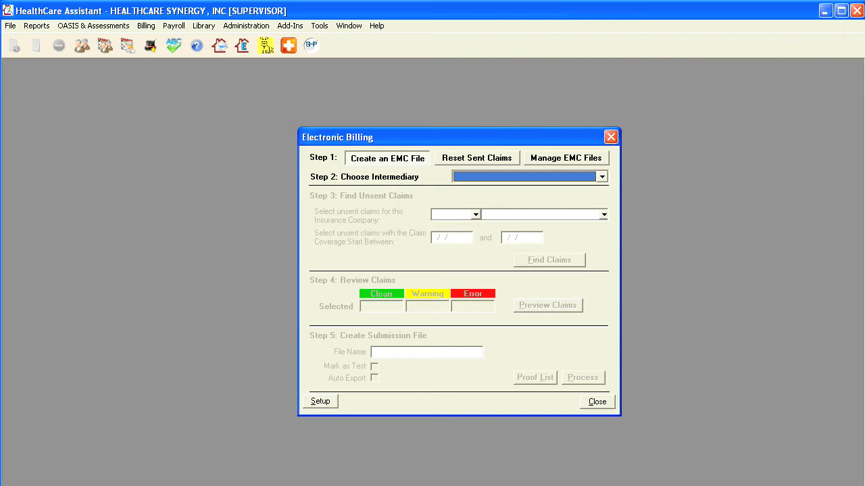
Select MEDICARE, find and preview the three unsent claims, then process them into file 070809
key("alt+Down")
key("Down")
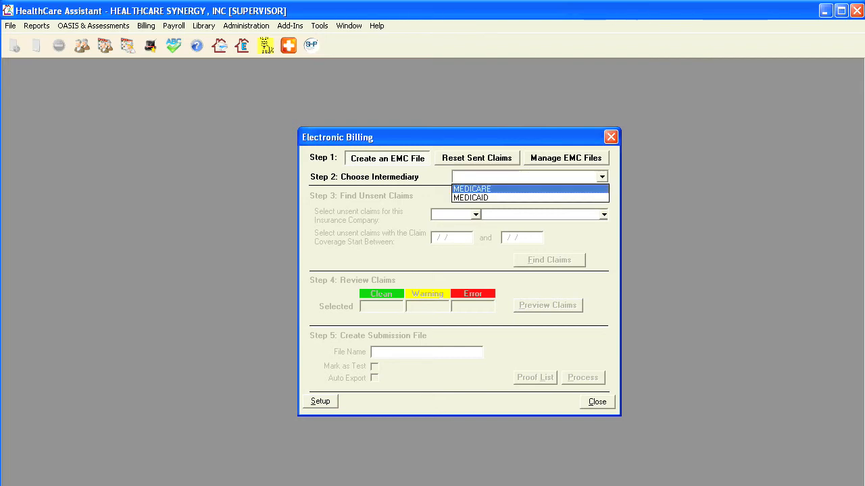
key("Return")
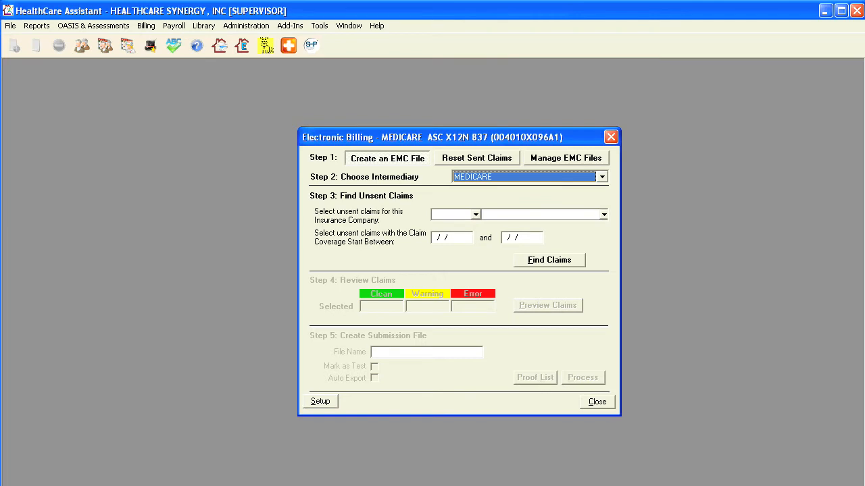
left_click(550, 261)
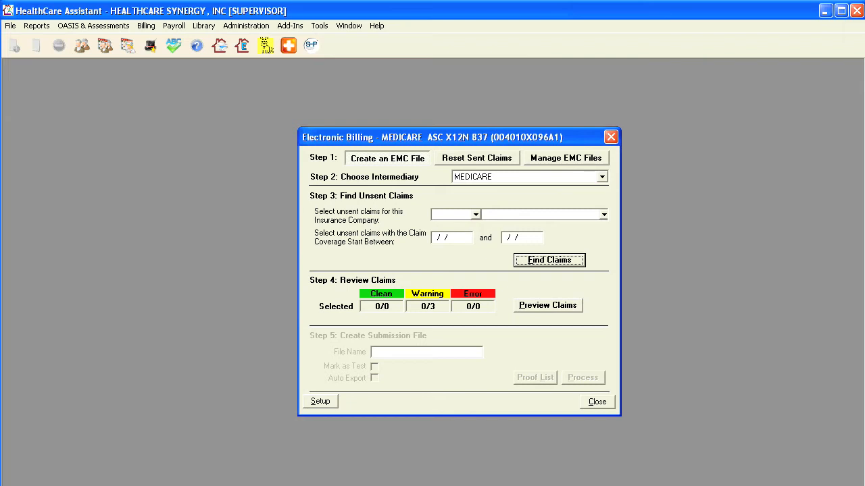
left_click(547, 305)
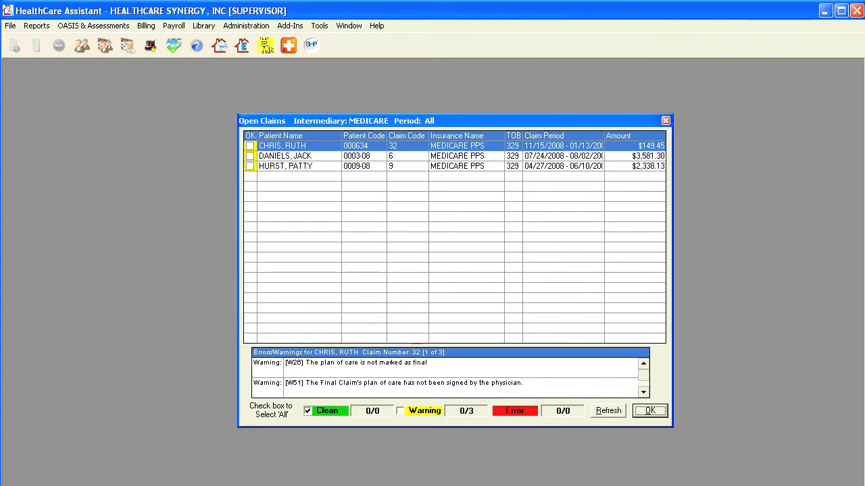
key("Return")
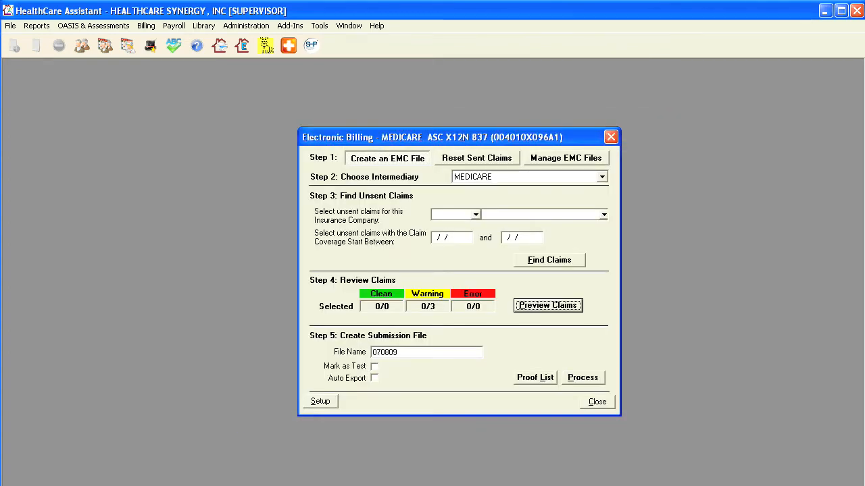
left_click(583, 377)
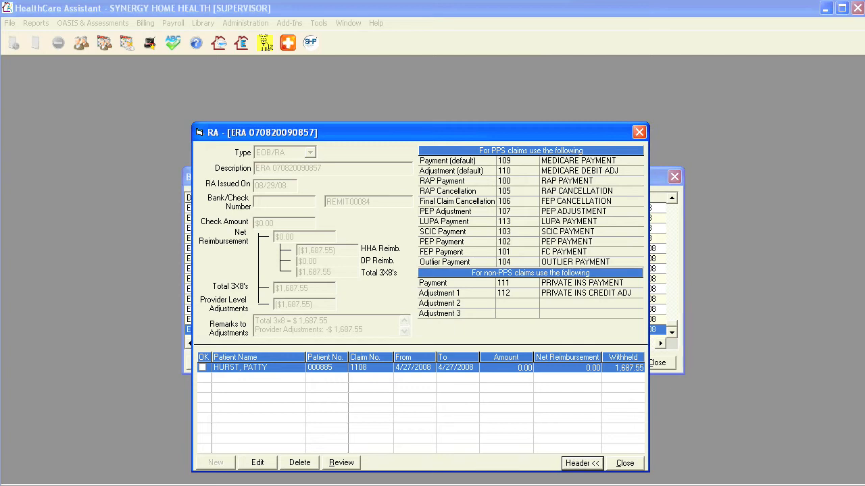
Open the claim's RA entry and save it as a 3x8 adjustment with RAP Cancellation
double_click(259, 368)
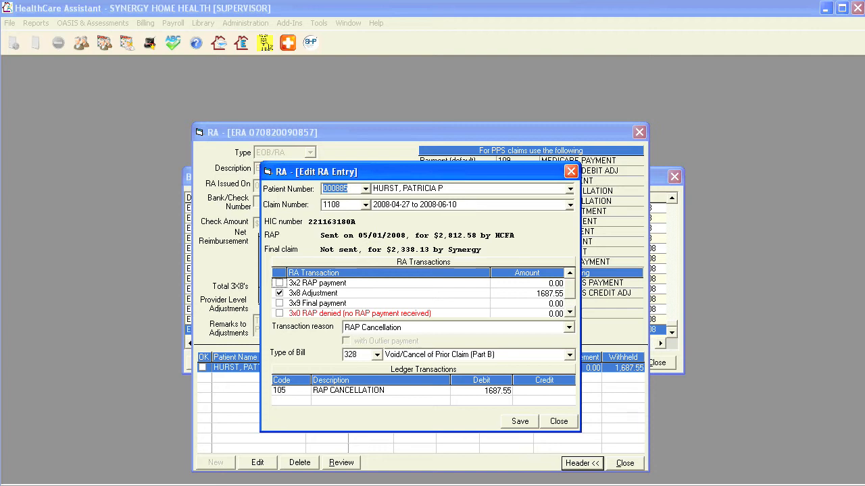
left_click(520, 421)
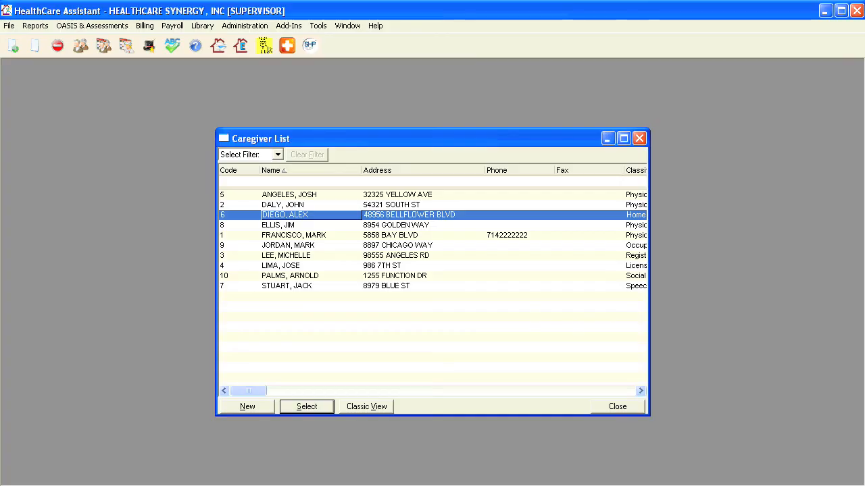
Enter the caregiver's DMV License and CPR numbers, expiring 07/31/2009 and 08/15/2009, and begin the Auto Insurance number
key("Return")
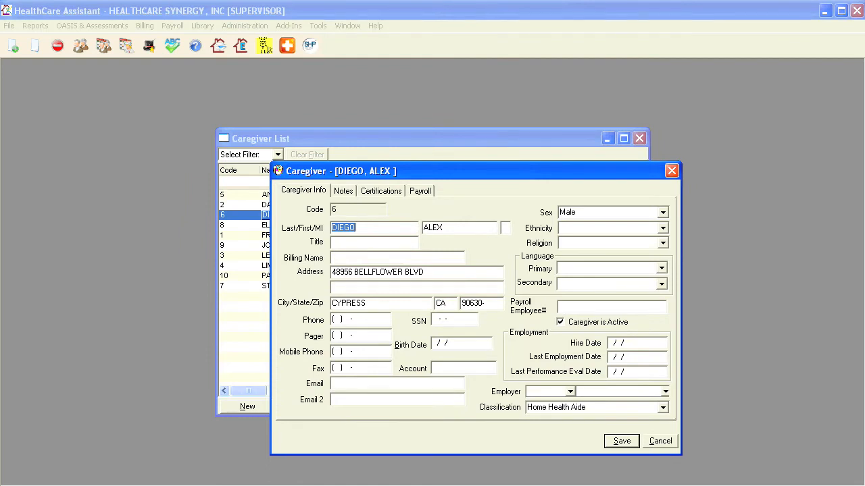
left_click(381, 191)
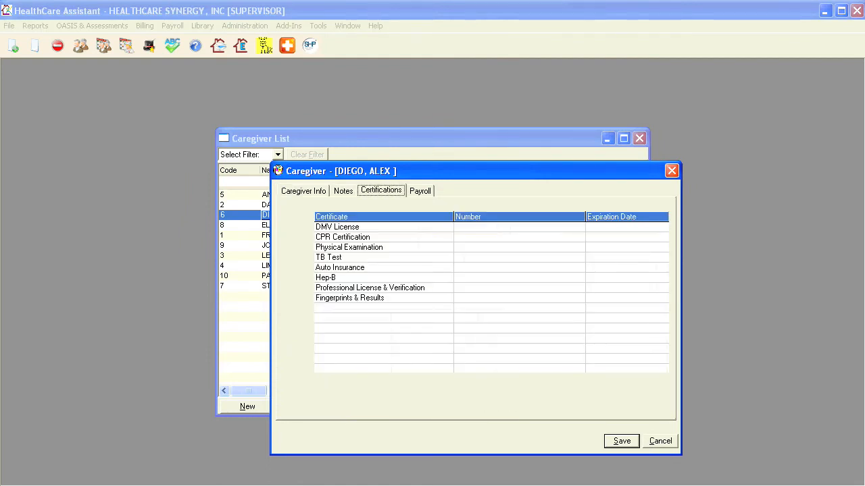
left_click(473, 227)
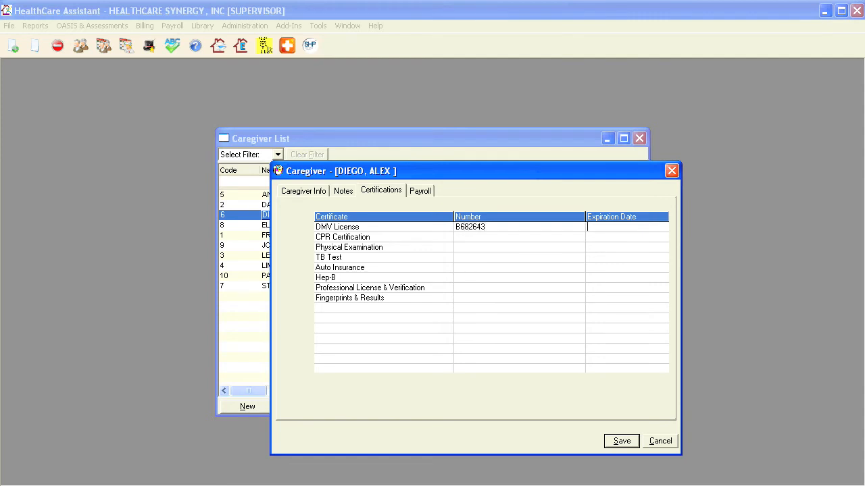
type("07/31/2009")
left_click(456, 237)
type("3")
type("08/")
type("15/")
type("2009")
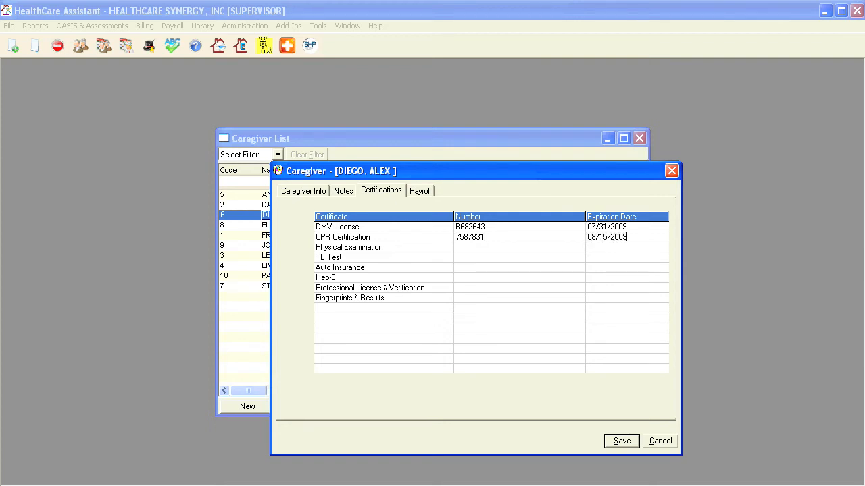
left_click(456, 257)
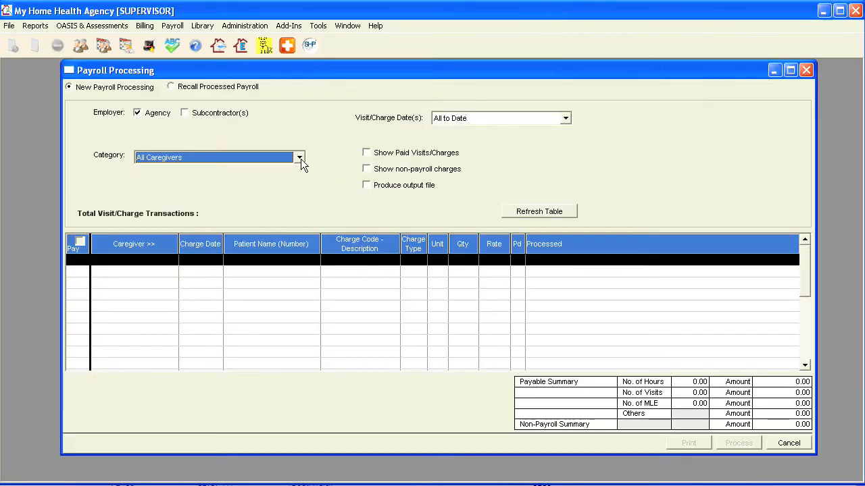
Limit payroll to the Specific Caregiver category and choose caregiver code 5
left_click(299, 157)
left_click(293, 190)
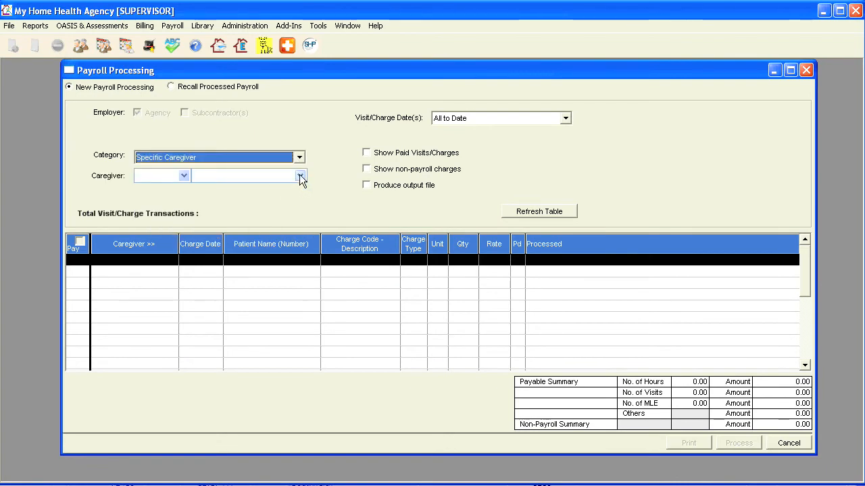
left_click(300, 176)
left_click(297, 204)
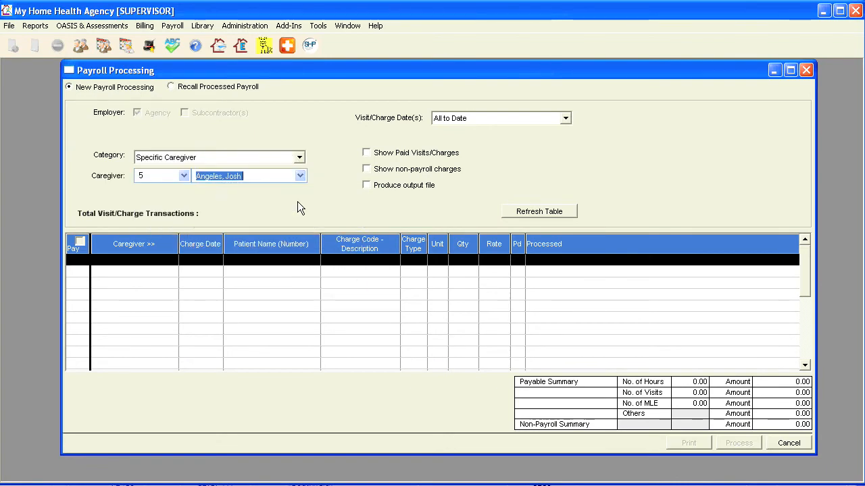
Set a custom visit date range of 5/1/2008 to 5/31/2008
left_click(479, 118)
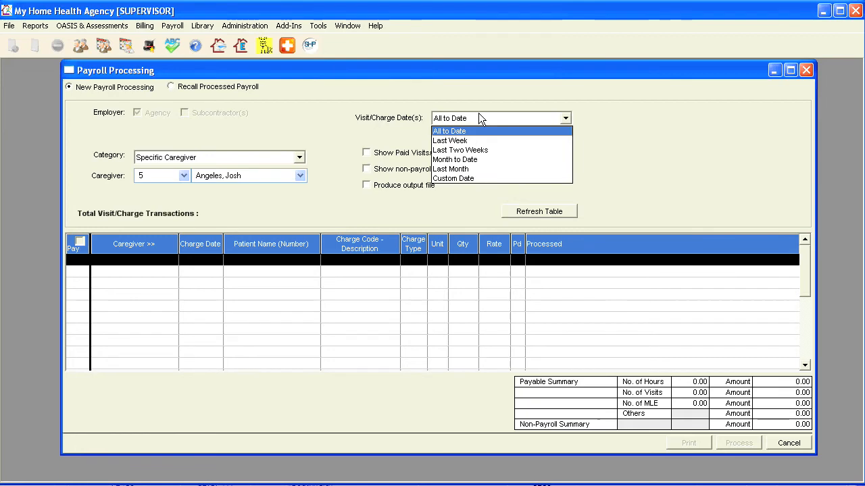
left_click(478, 177)
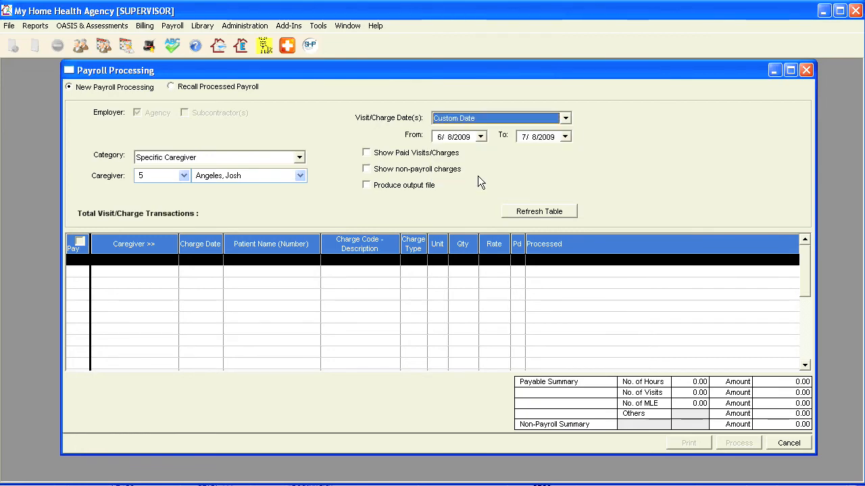
left_click(480, 136)
left_click(481, 154)
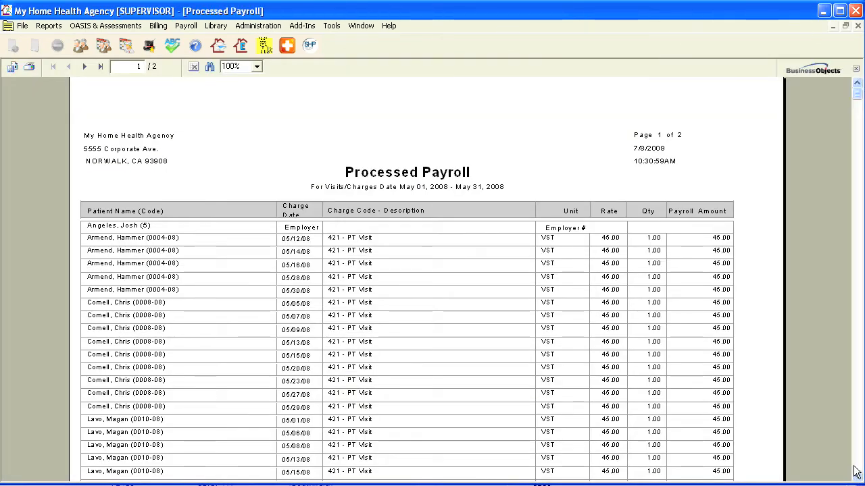
Review the 22-visit, $990.00 payroll report, then process it to create ADP file EPI12301.CSV
scroll(385, 208, "down", 5)
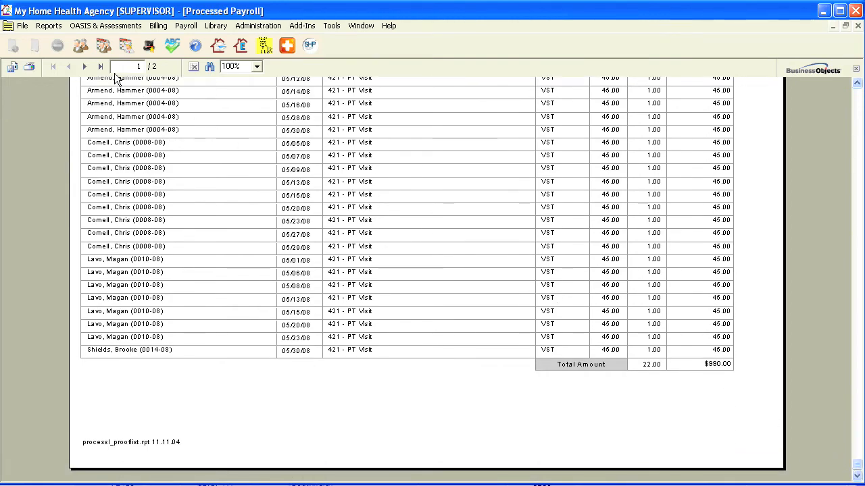
left_click(84, 67)
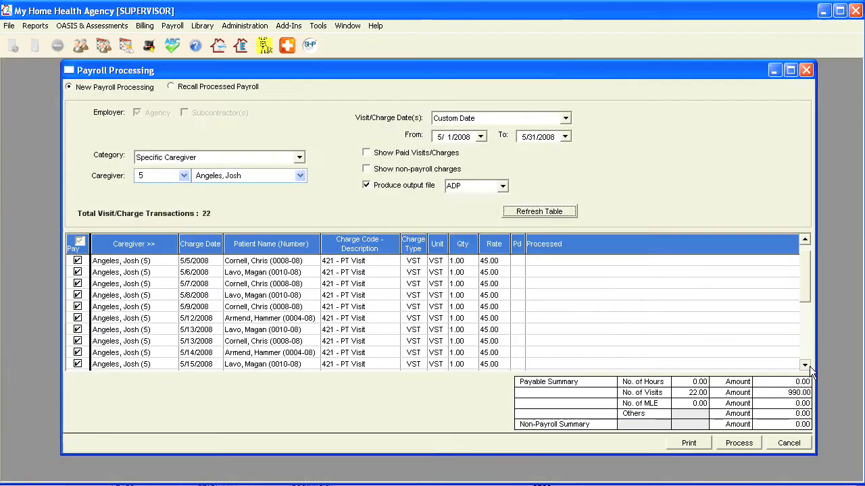
left_click(808, 365)
left_click(808, 365)
left_click(809, 366)
left_click(805, 365)
left_click(805, 366)
left_click(805, 366)
left_click(805, 365)
left_click(804, 365)
left_click(808, 366)
left_click(809, 365)
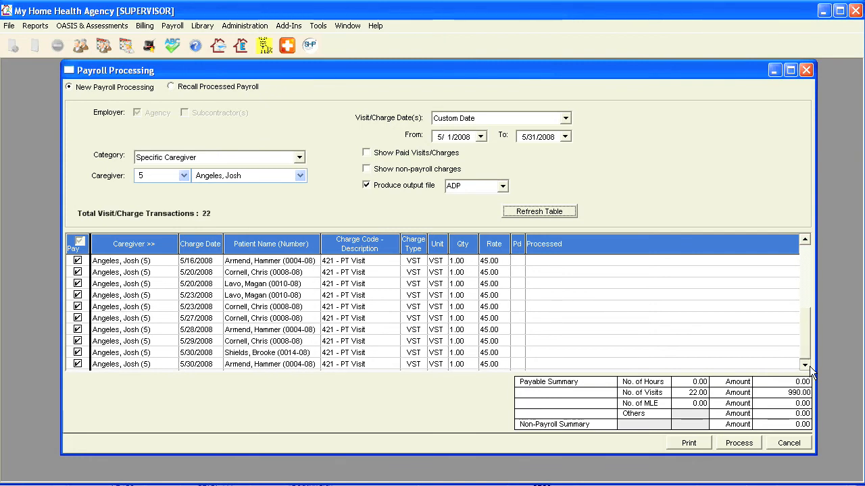
left_click(731, 442)
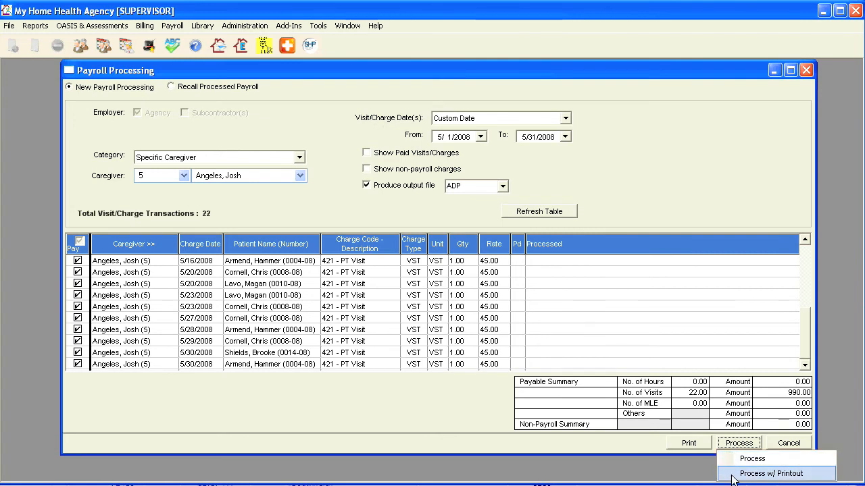
left_click(734, 475)
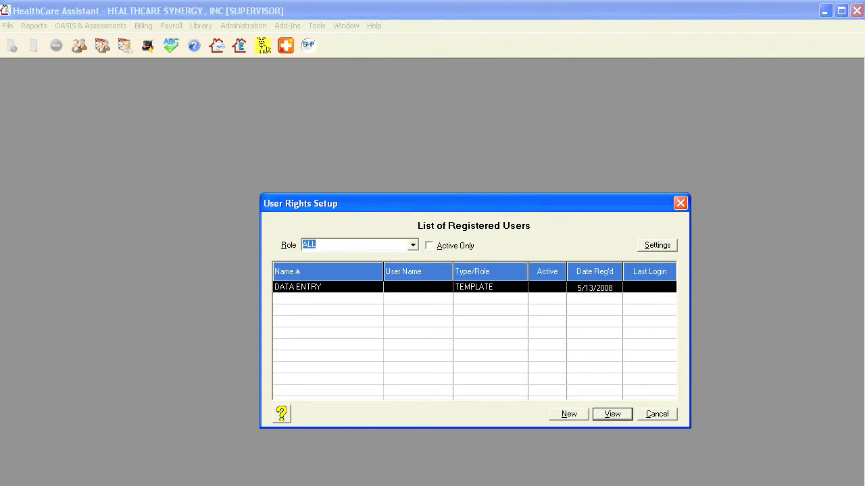
Add a new user with a user name and a confirmed password
left_click(569, 414)
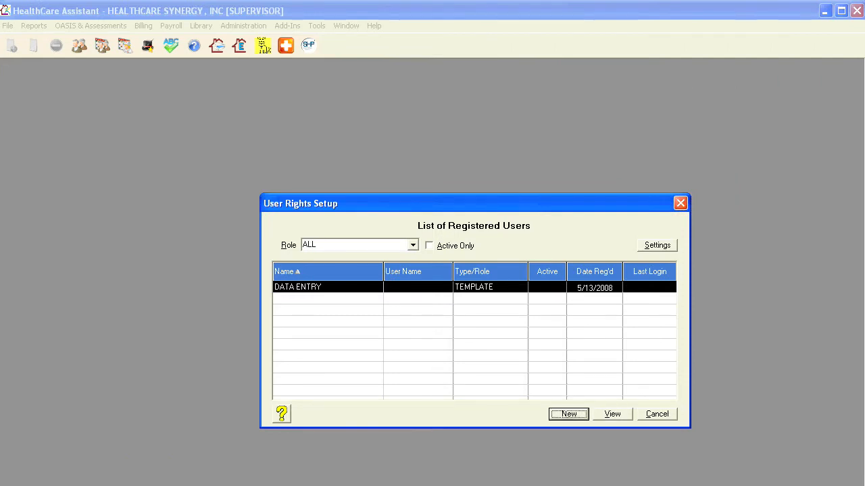
left_click(569, 428)
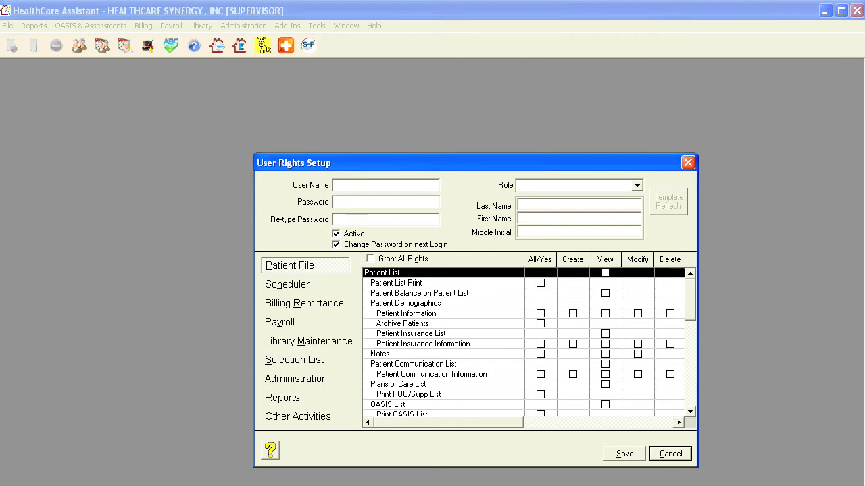
type("JOHN")
key("Tab")
type("*************")
key("Tab")
Turn off the forced password change at next login and assign the DATA ENTRY role
key("Tab")
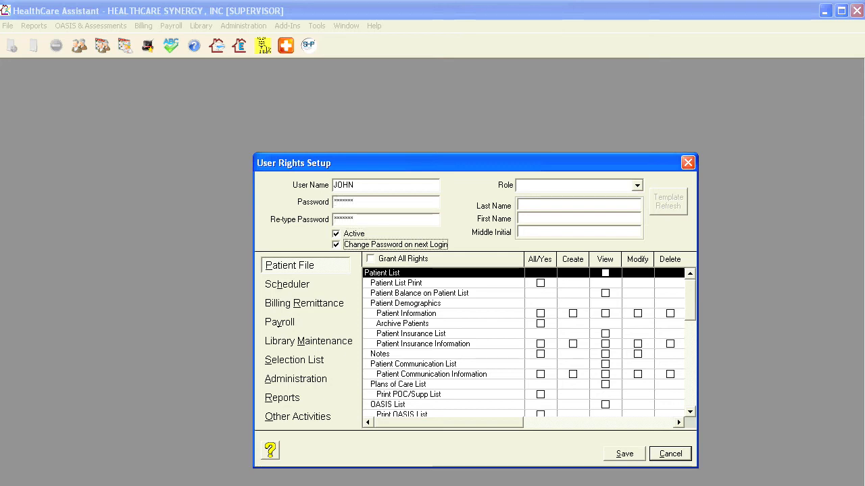
key("space")
key("Tab")
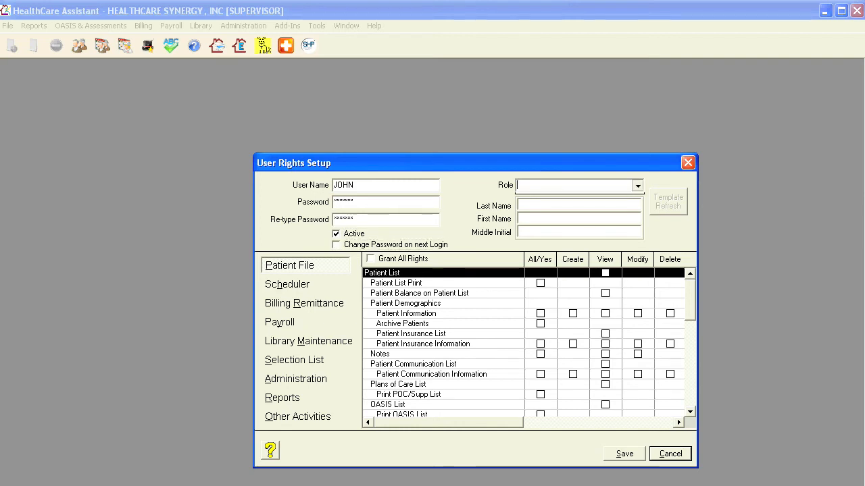
key("alt+Down")
key("Down")
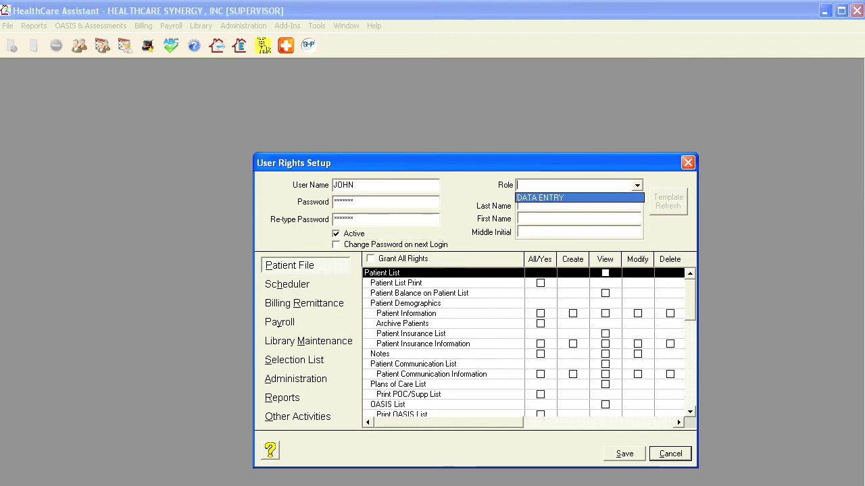
key("Return")
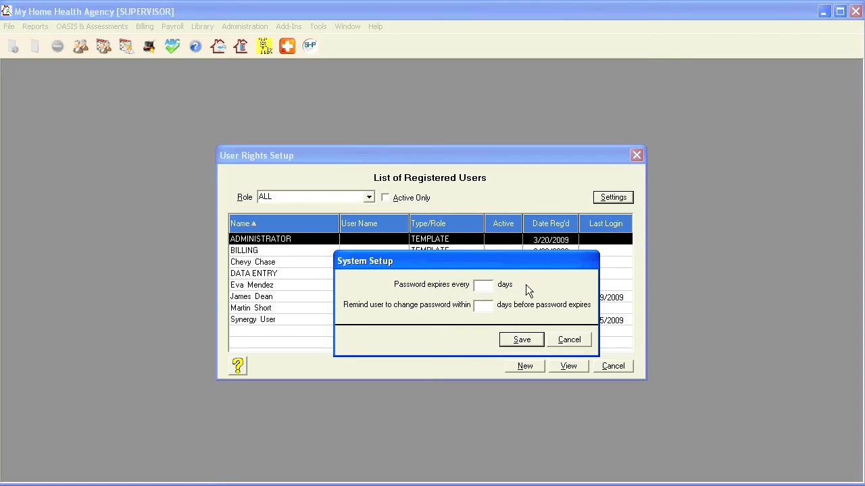
Set passwords to expire every 30 days with a 7-day reminder, and save
type("30")
key("Tab")
type("7")
left_click(523, 340)
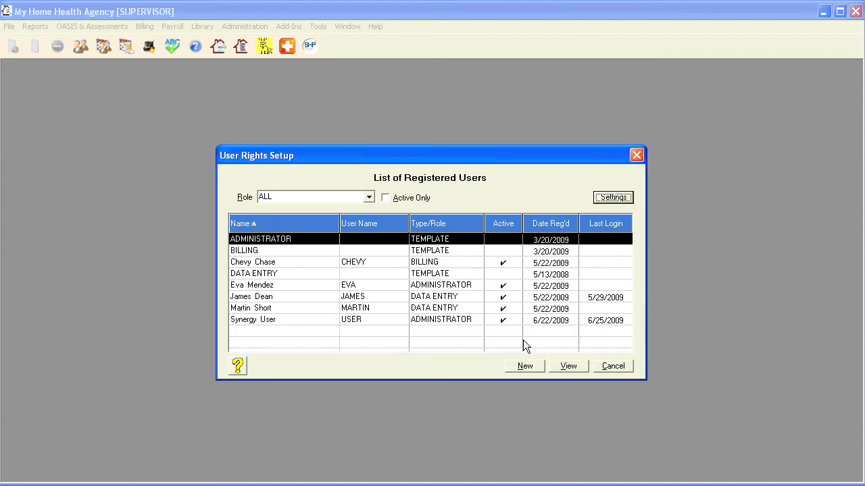